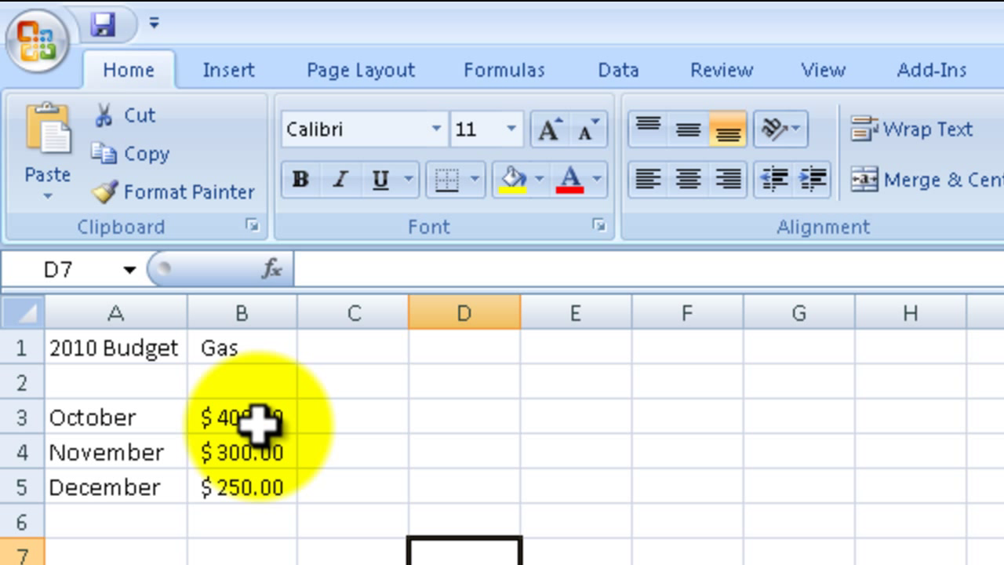
Review the October, November and December gas amounts in B3:B5
left_click(259, 422)
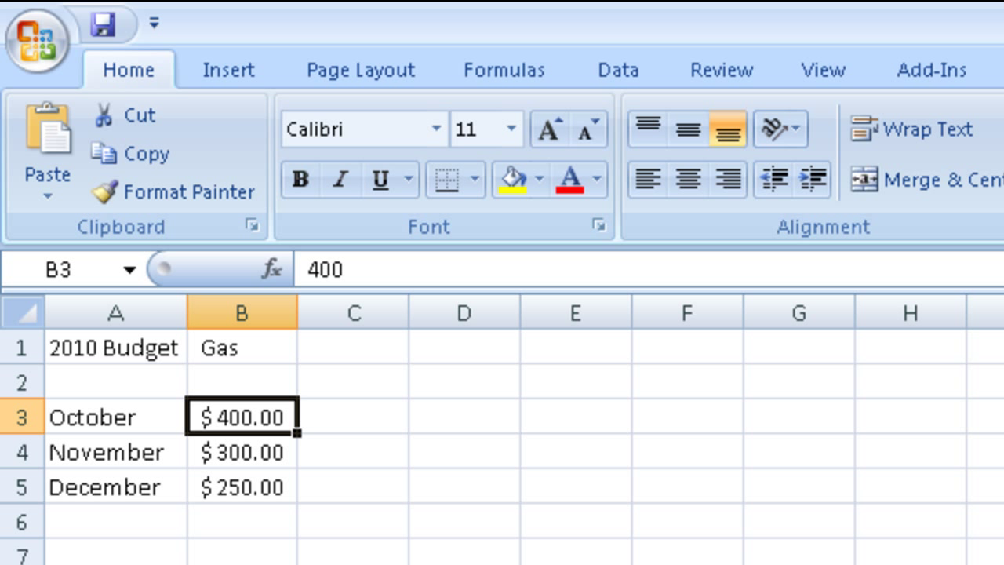
left_click(241, 452)
left_click(241, 487)
left_click(242, 452)
left_click(242, 417)
left_click(241, 451)
left_click(241, 486)
left_click(241, 451)
left_click(242, 417)
left_click(242, 452)
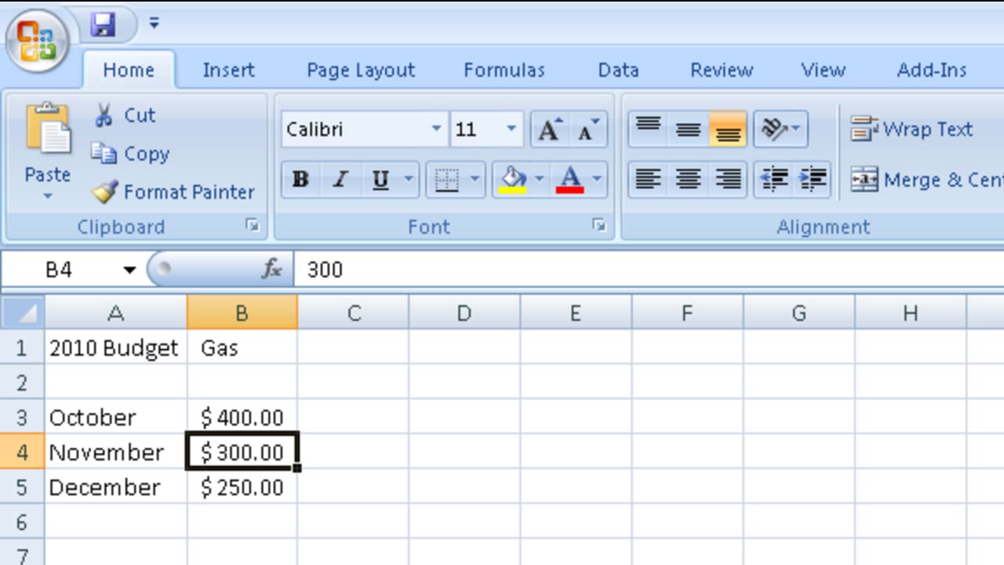
left_click(241, 486)
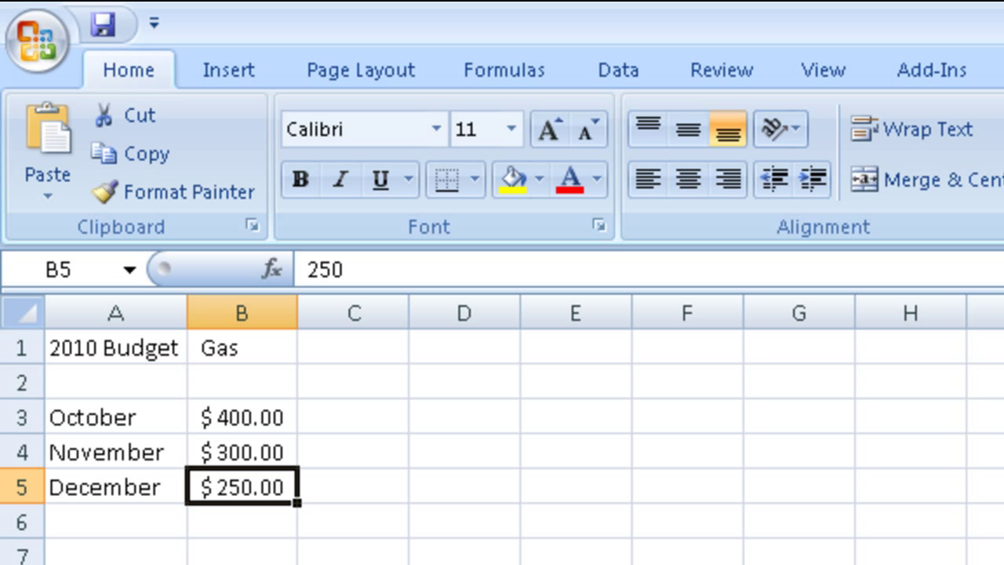
left_click(242, 416)
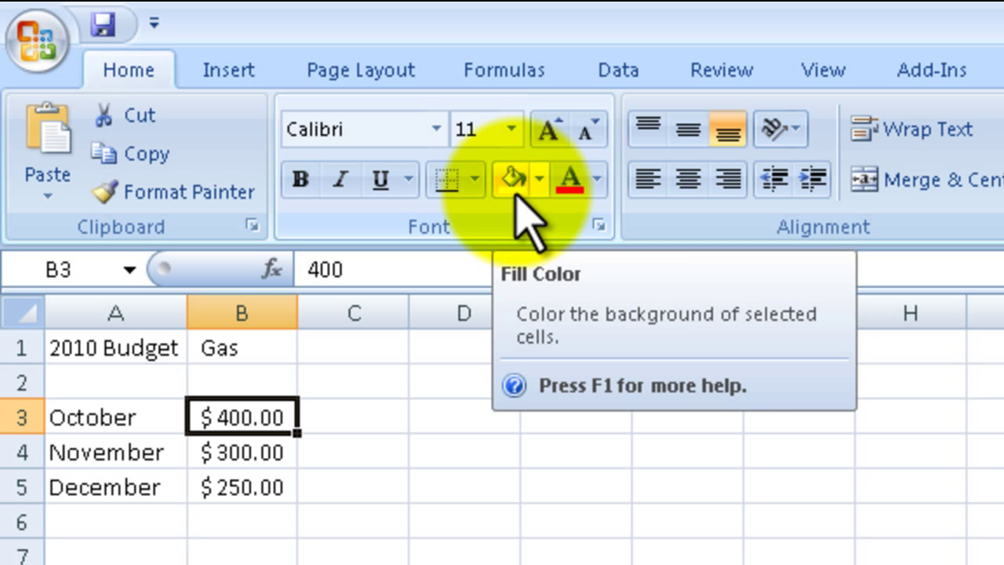
Manually fill the October and November amounts red and December's amount yellow
left_click(539, 181)
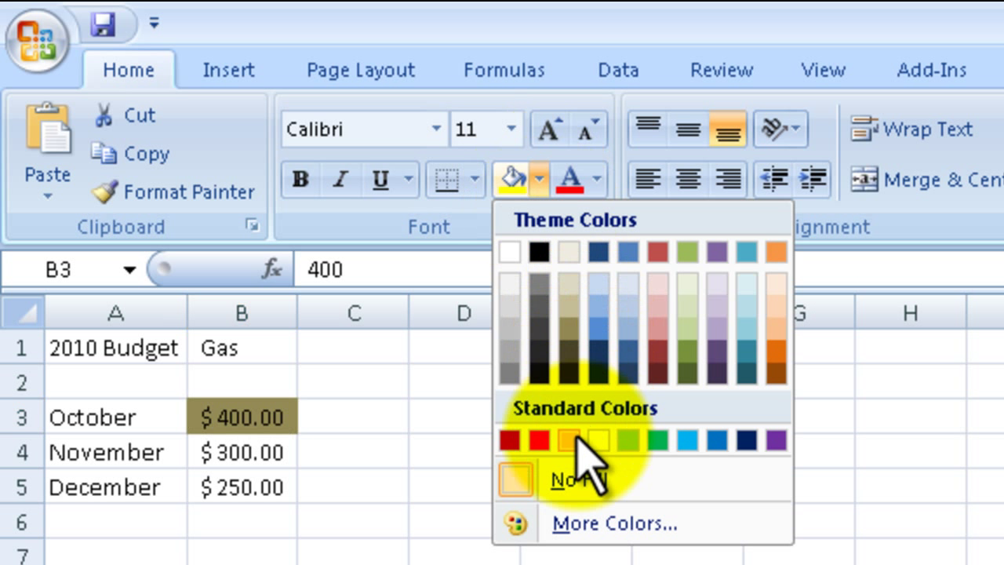
left_click(540, 440)
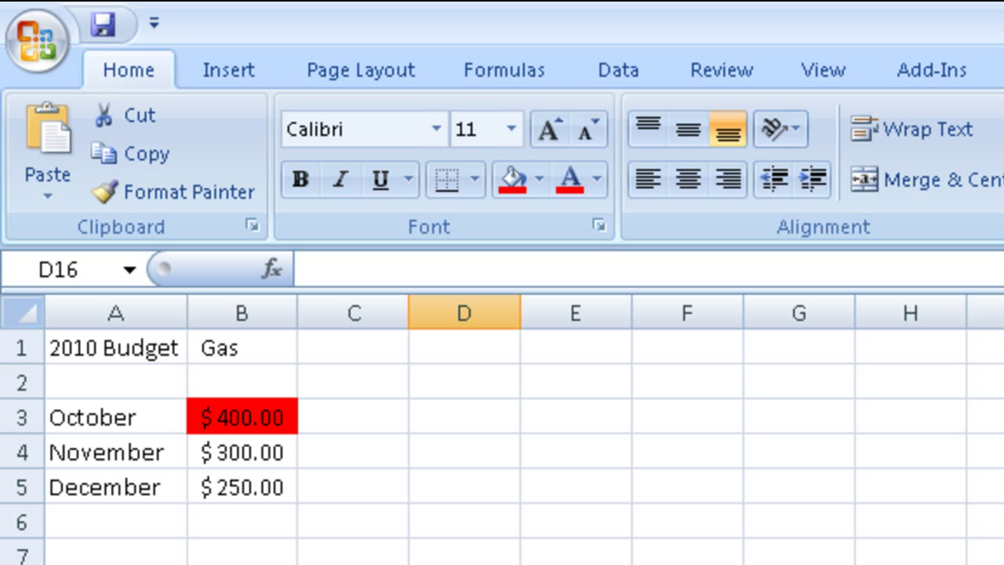
left_click(287, 451)
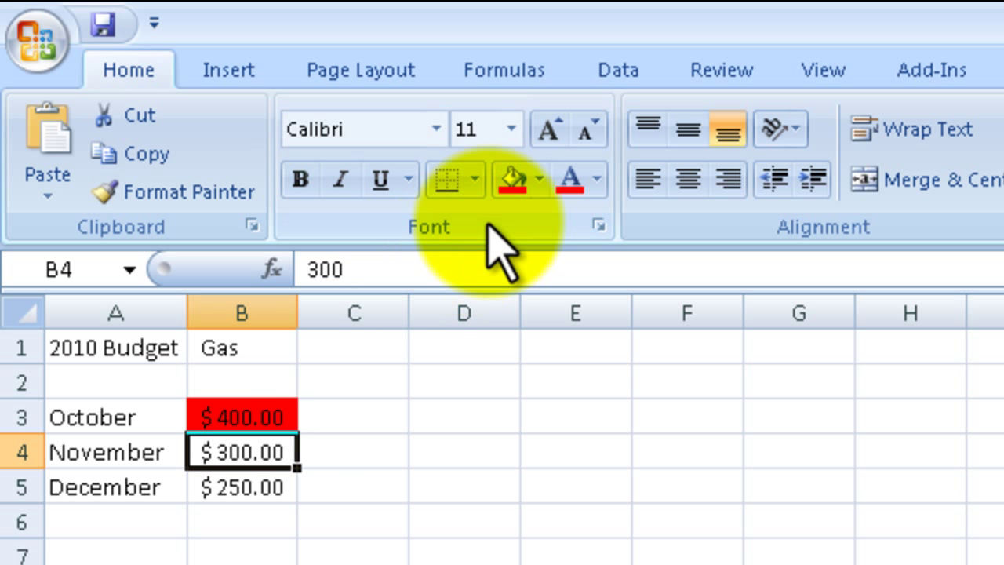
left_click(510, 182)
left_click(259, 486)
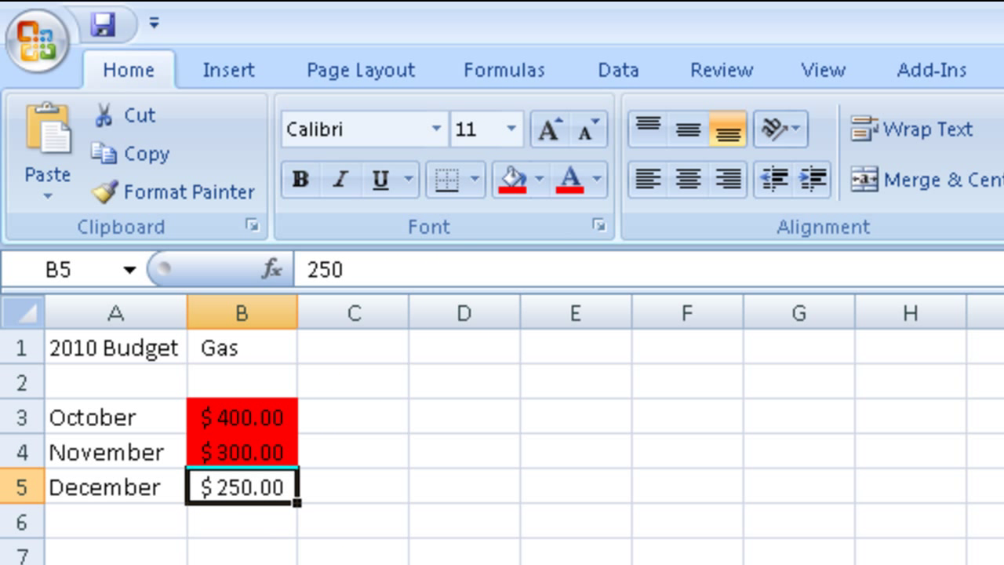
left_click(539, 180)
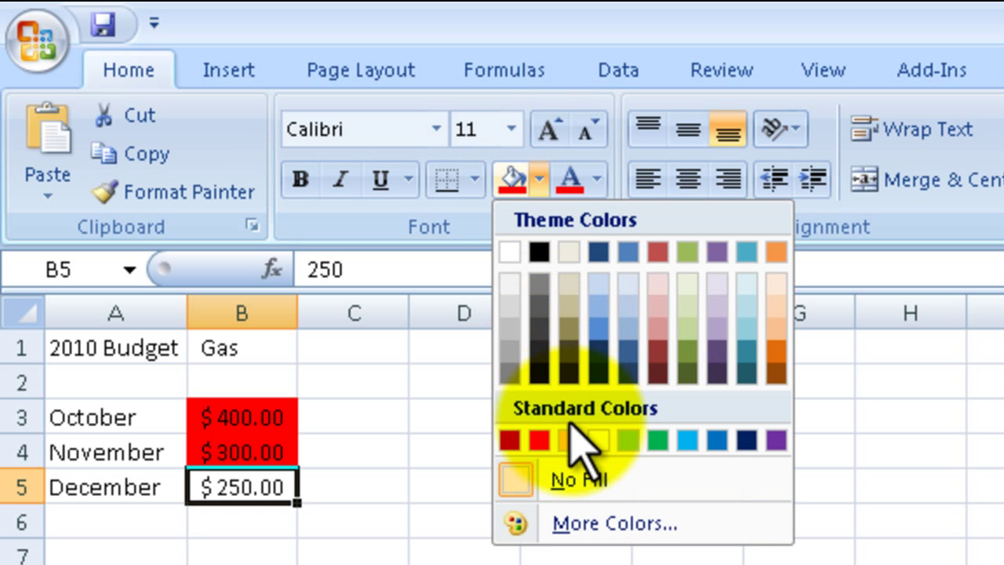
left_click(609, 437)
left_click(464, 564)
Remove the red fill from B3:B4 and the yellow fill from B5
left_click_drag(278, 424, 258, 454)
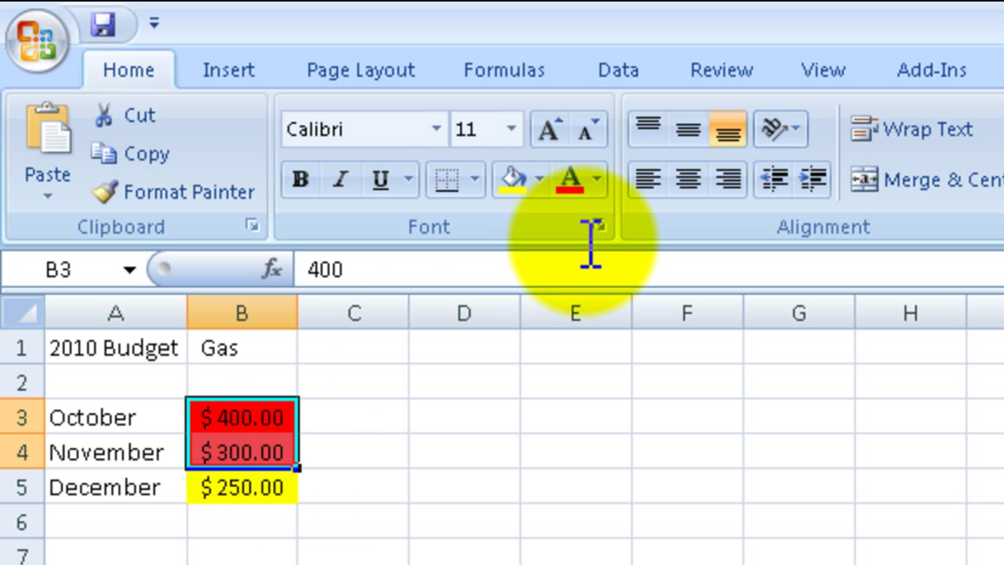
left_click(540, 180)
left_click(521, 249)
left_click(286, 488)
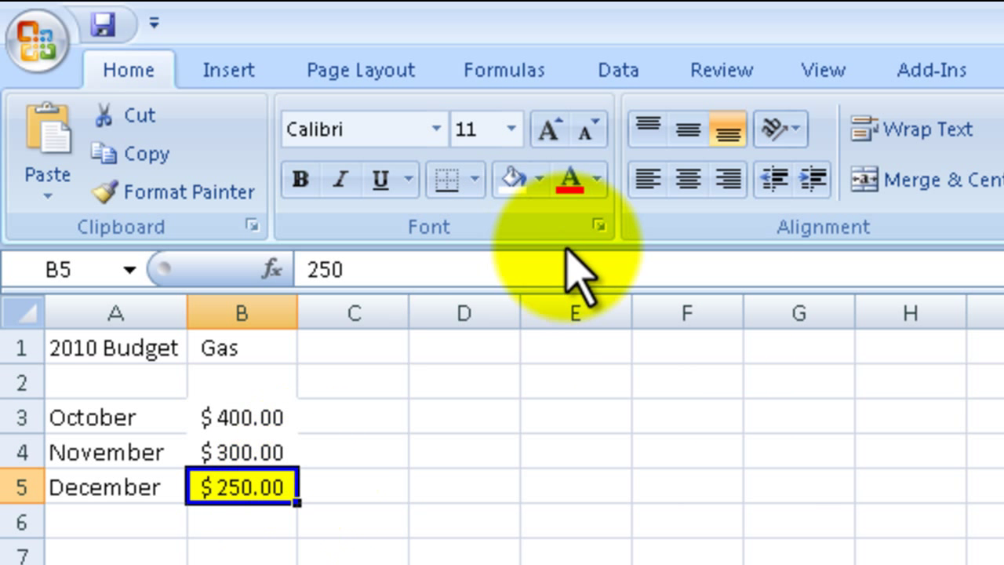
left_click(506, 177)
left_click(338, 561)
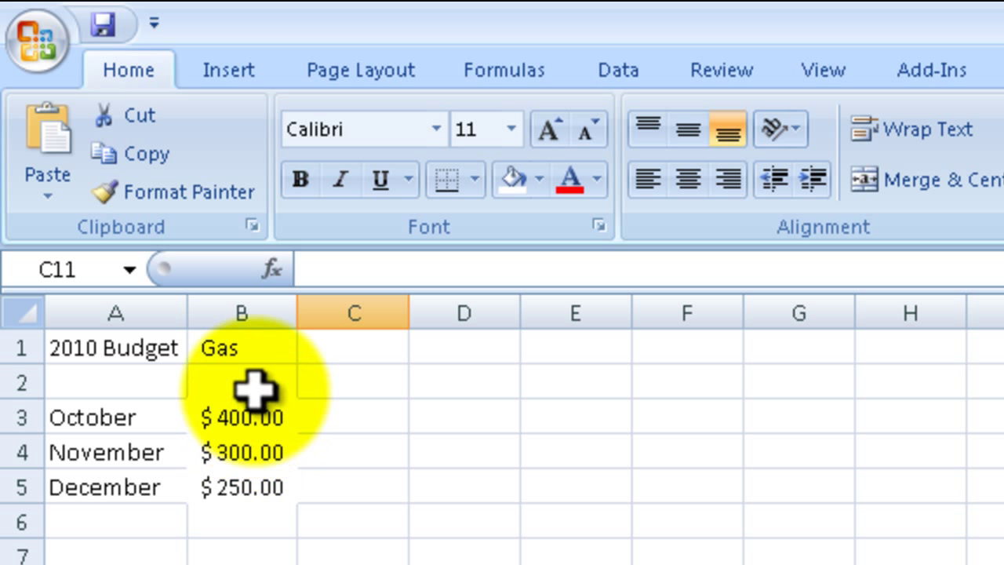
Set B3:B5 to No Fill so the three gas amounts are uncoloured
left_click(260, 415)
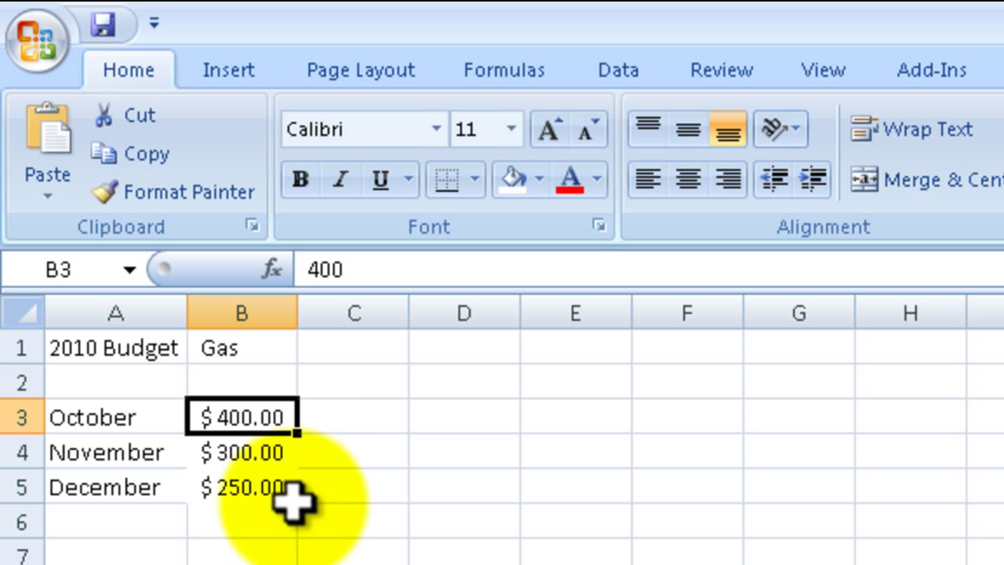
left_click_drag(287, 415, 267, 487)
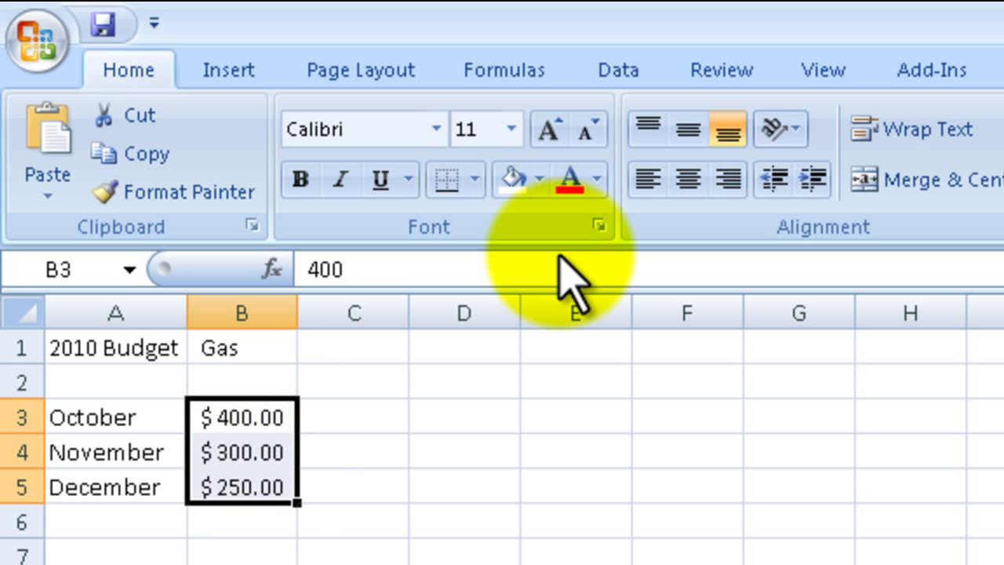
left_click(539, 180)
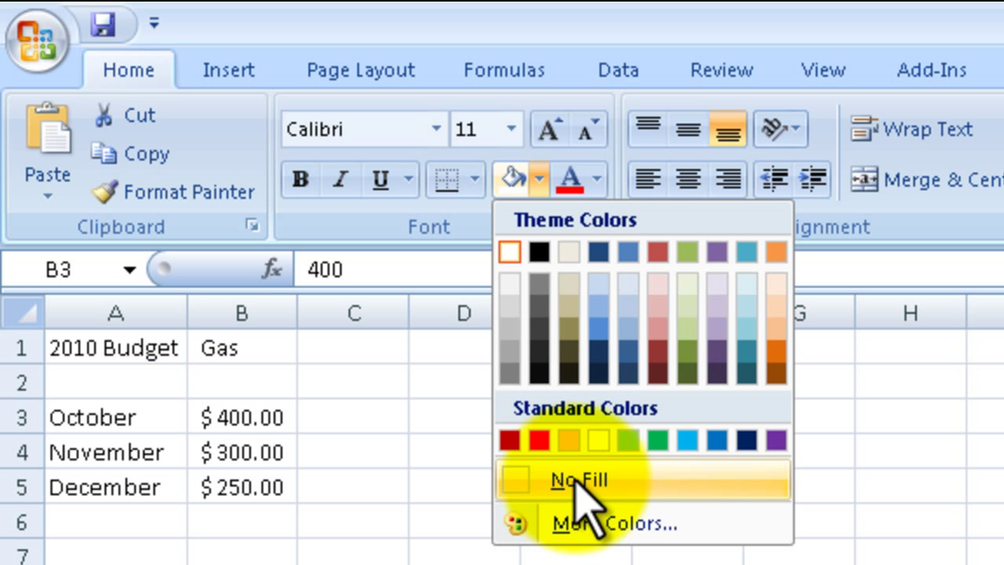
left_click(578, 482)
left_click(384, 563)
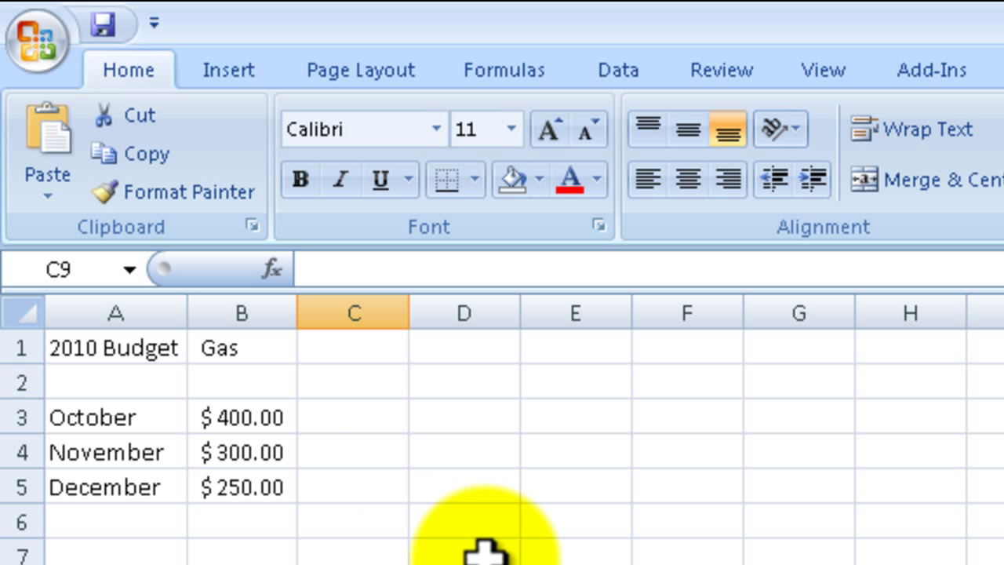
left_click(237, 313)
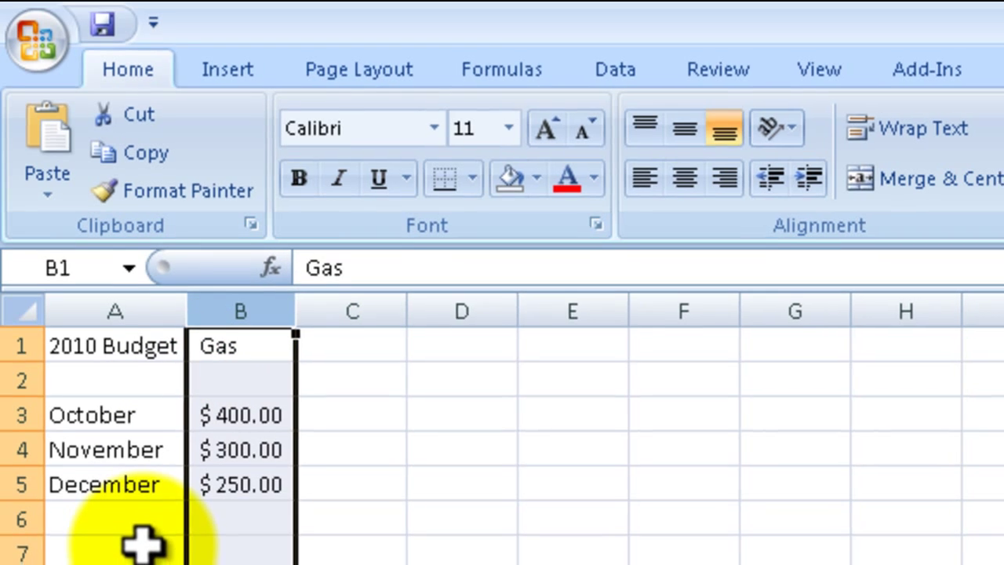
Enter the year heading 2011 in A7
left_click(142, 543)
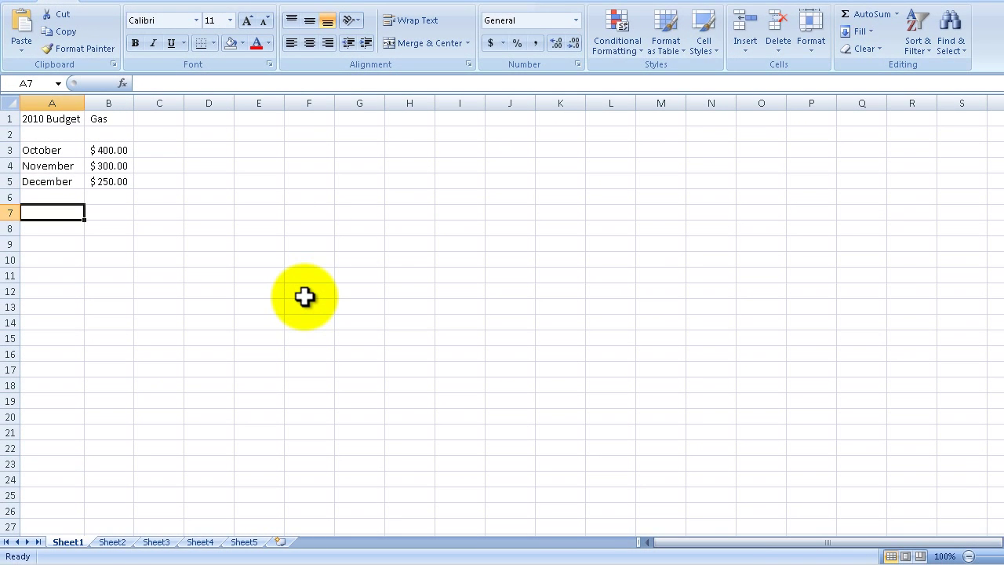
type("2010")
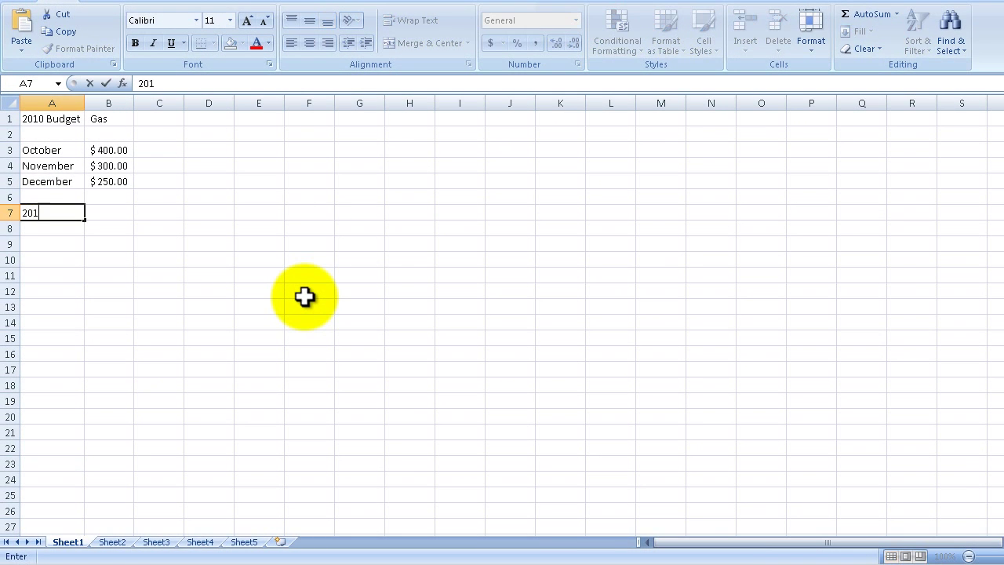
key("BackSpace")
type("1")
key("Return")
key("Return")
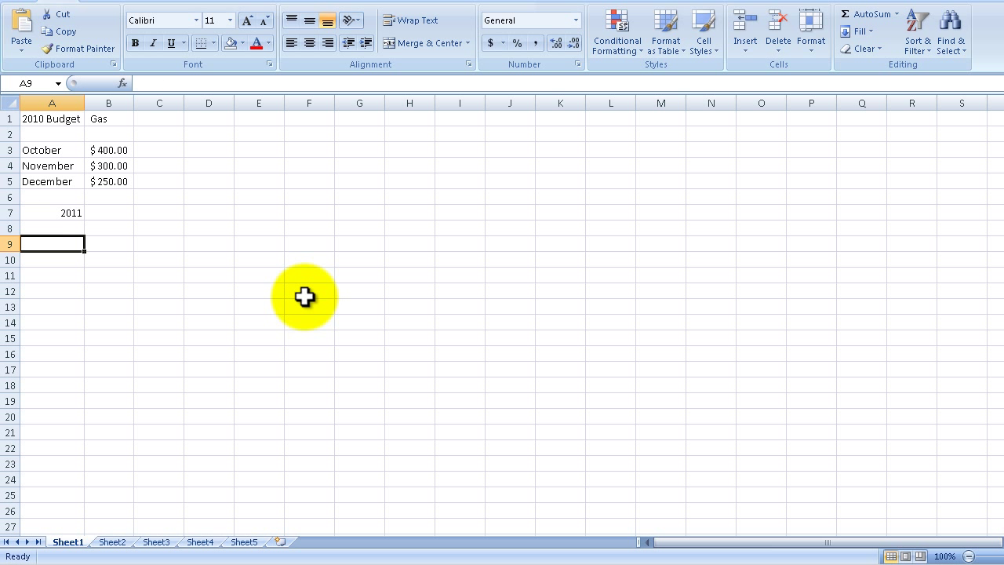
Type January in A9 and AutoFill February through December down to A20
type("January")
key("Return")
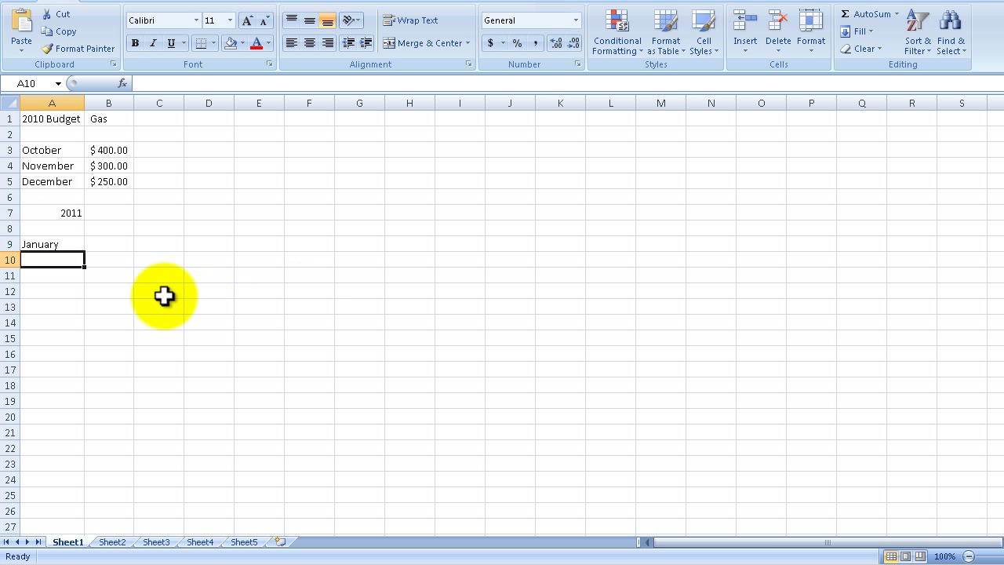
left_click(74, 245)
left_click_drag(84, 253, 88, 428)
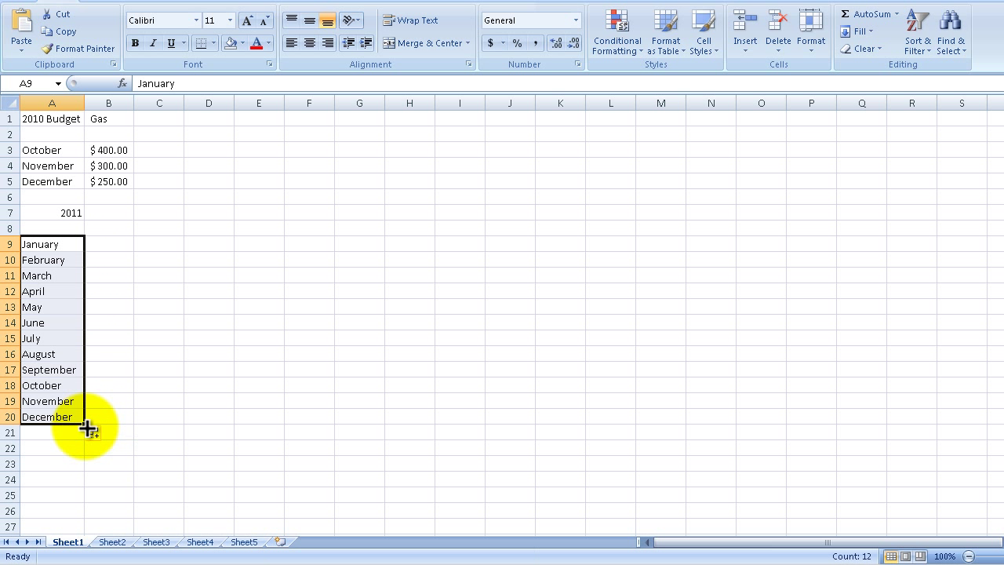
left_click(447, 429)
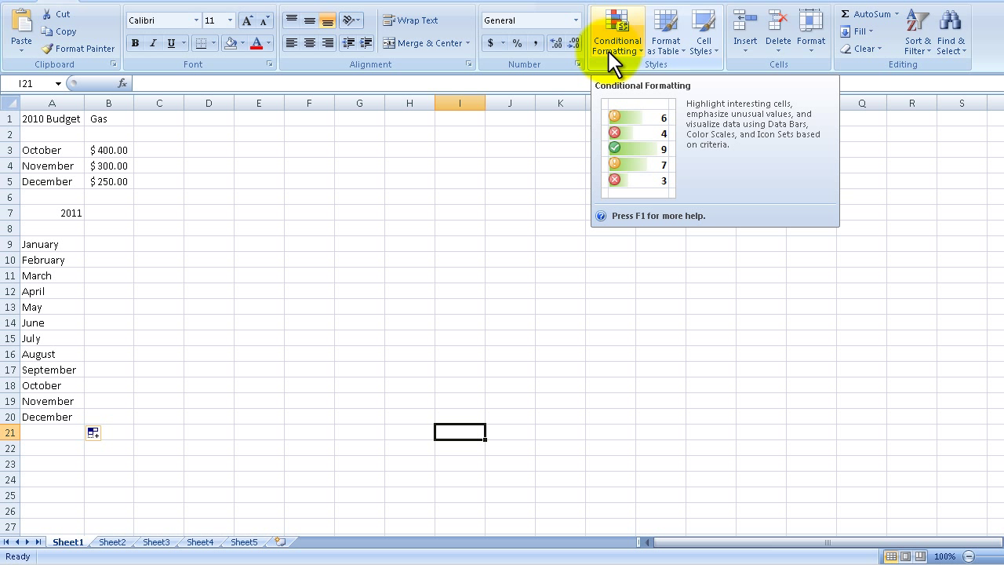
Add a Greater Than 300 rule to column B with Light Red Fill with Dark Red Text
left_click(111, 103)
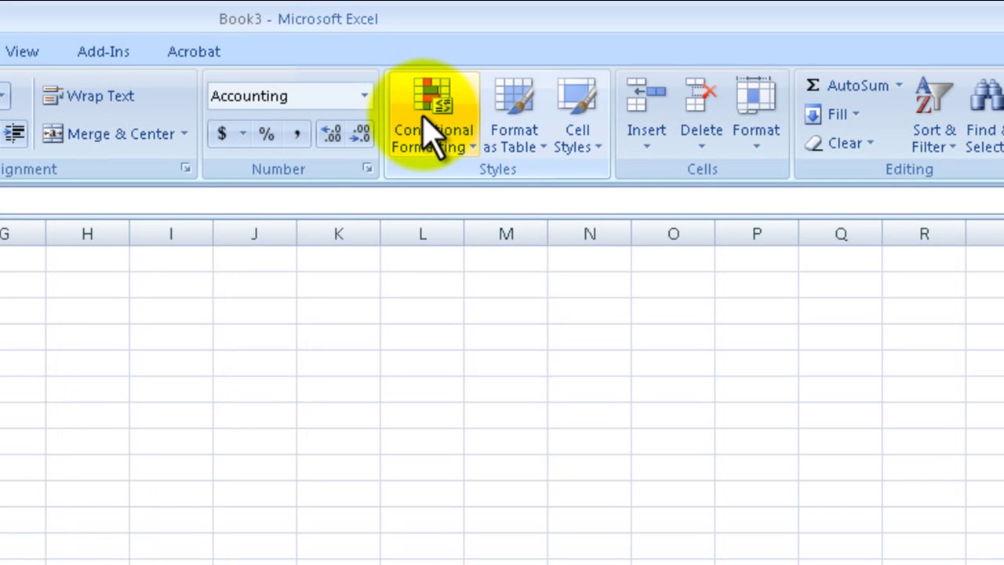
left_click(617, 43)
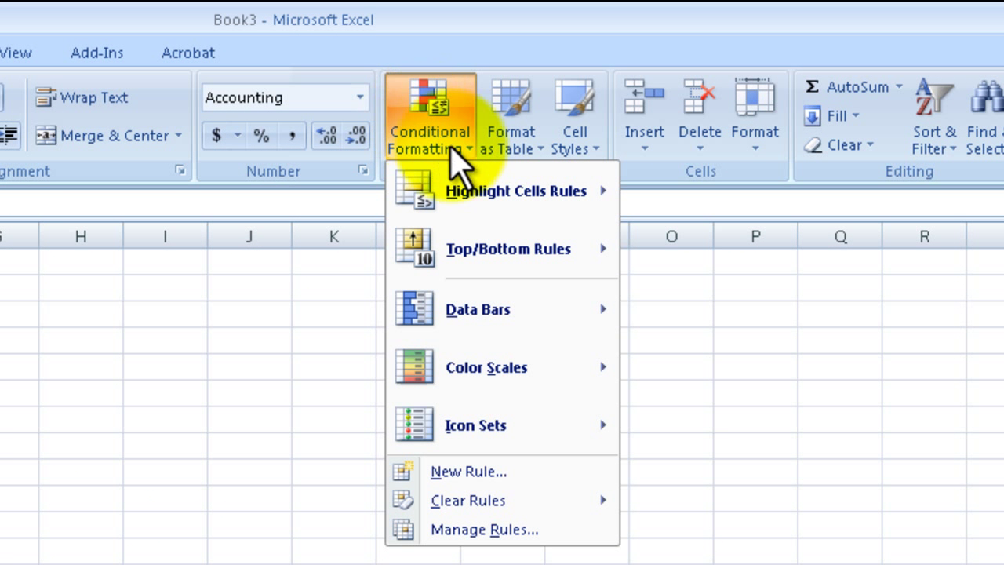
mouse_move(515, 206)
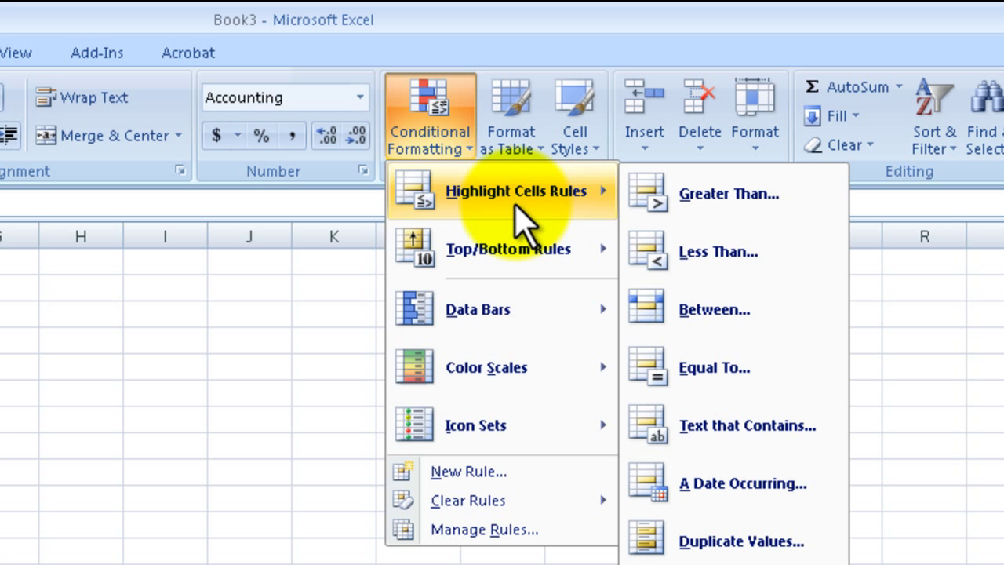
mouse_move(541, 387)
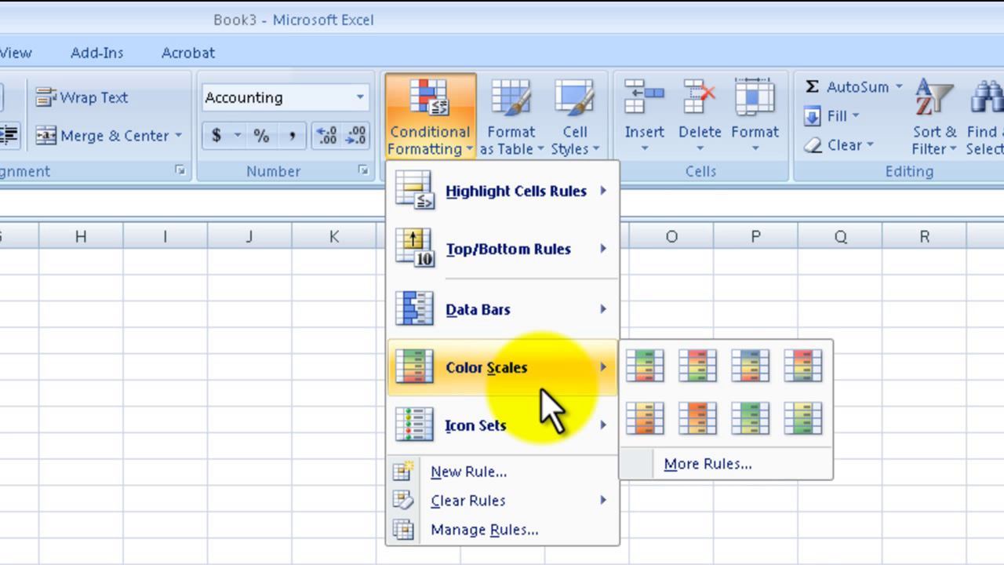
mouse_move(543, 195)
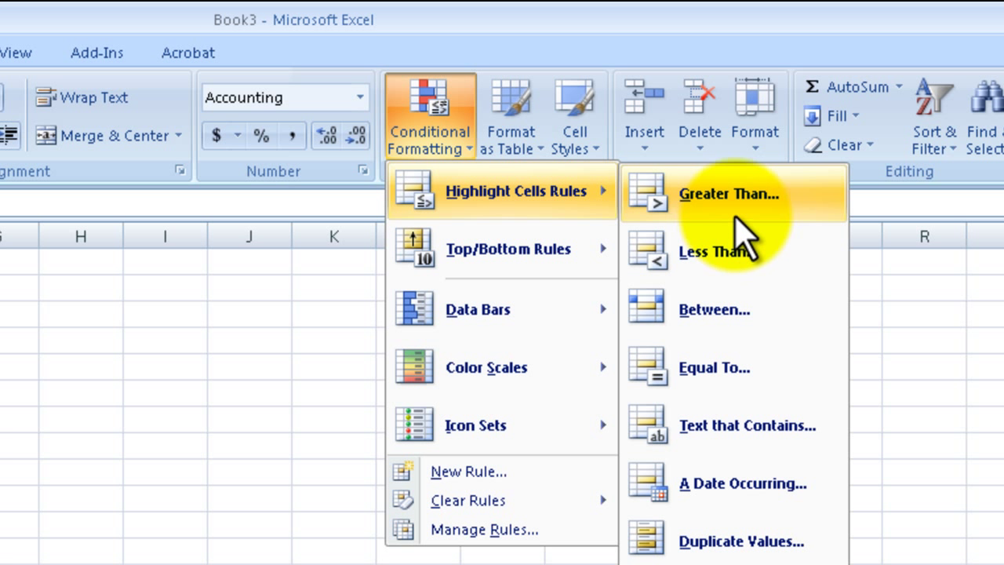
left_click(738, 210)
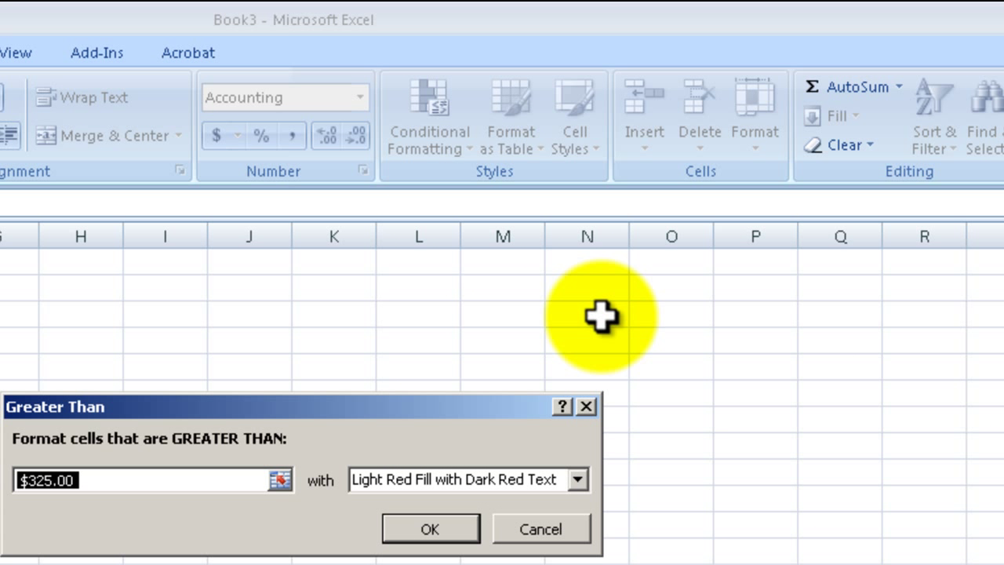
left_click(53, 480)
key("BackSpace")
key("BackSpace")
type("00")
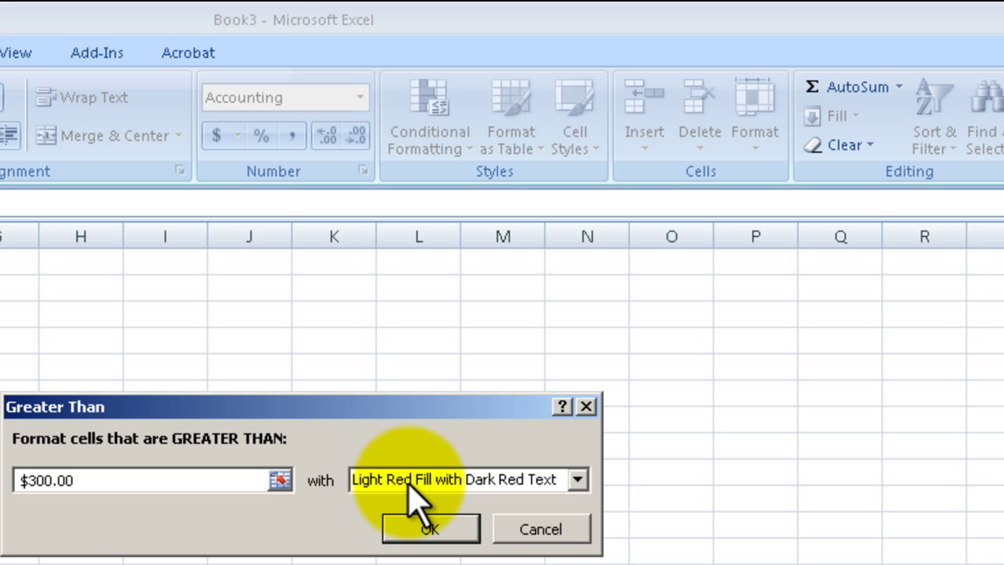
left_click(578, 479)
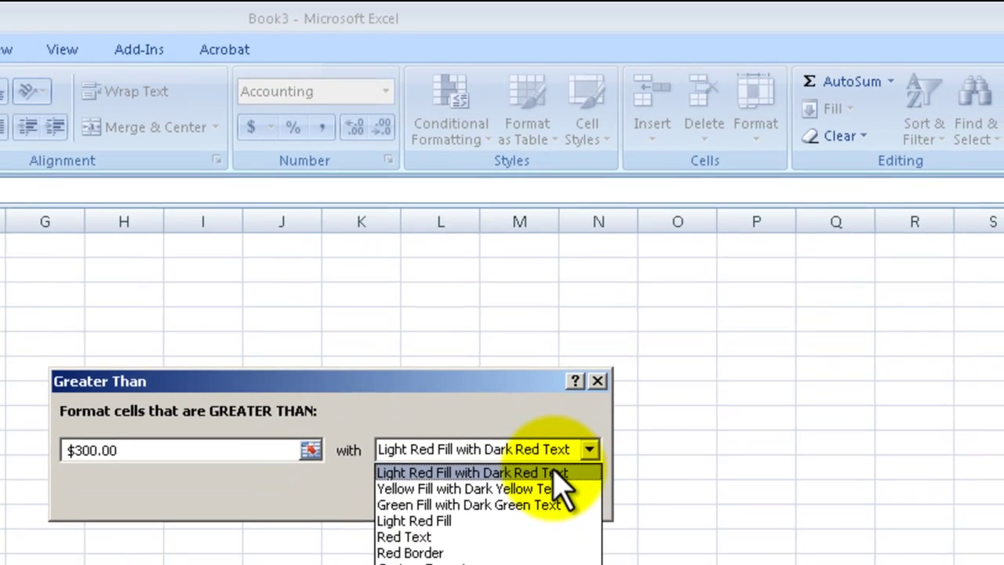
left_click(555, 472)
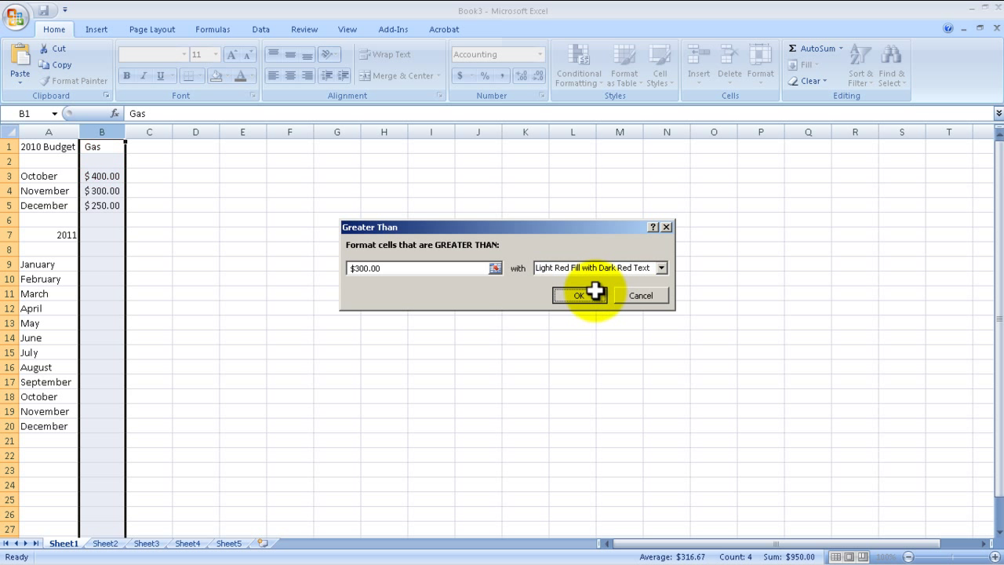
left_click(596, 298)
Inspect the October and November gas values to check the red highlighting
left_click(261, 309)
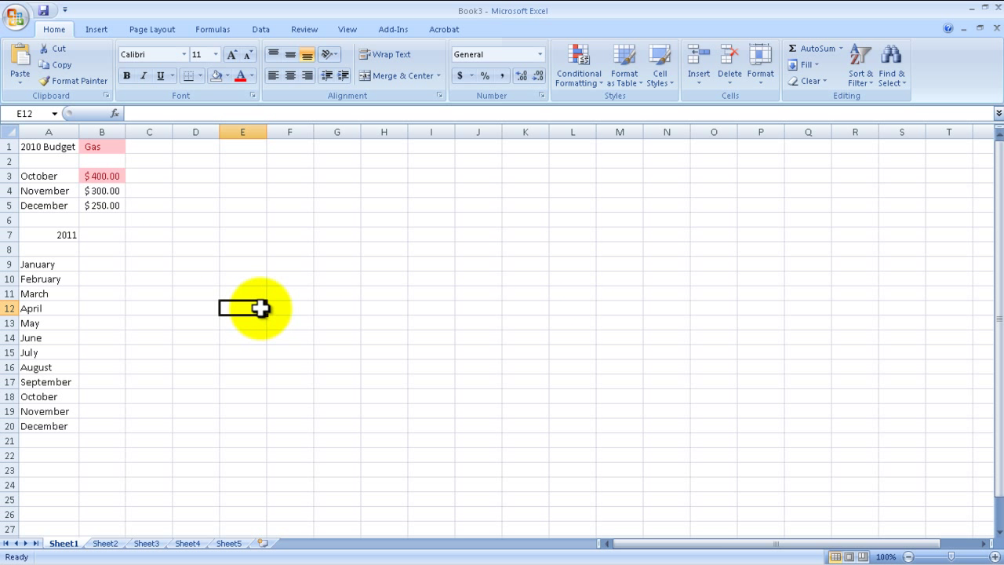
left_click(99, 192)
left_click(101, 176)
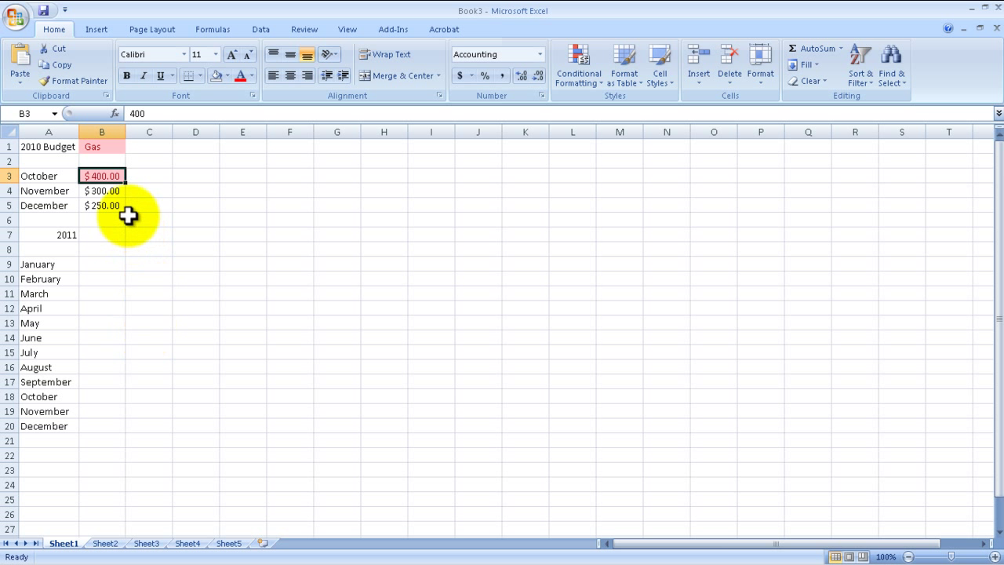
left_click(110, 191)
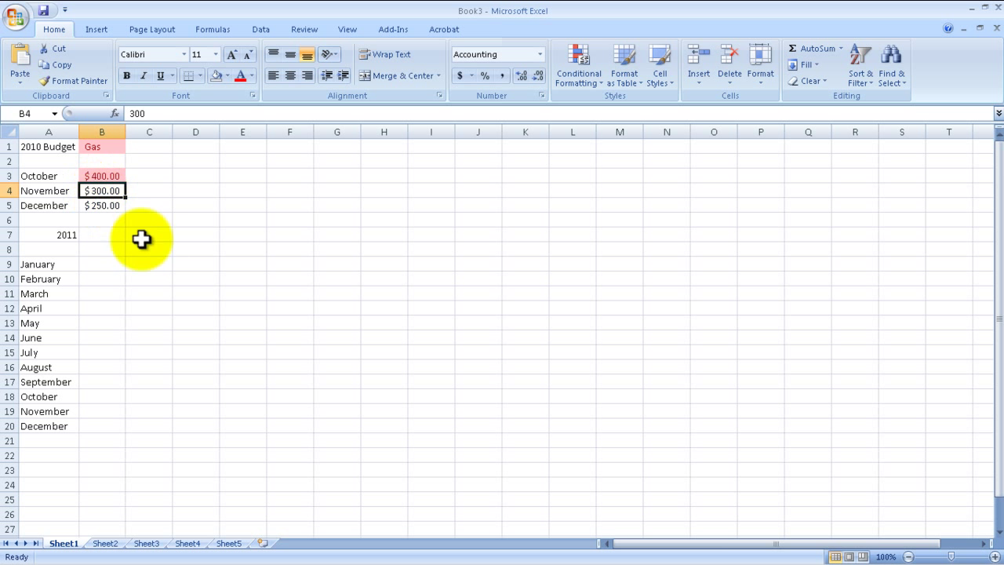
left_click(110, 131)
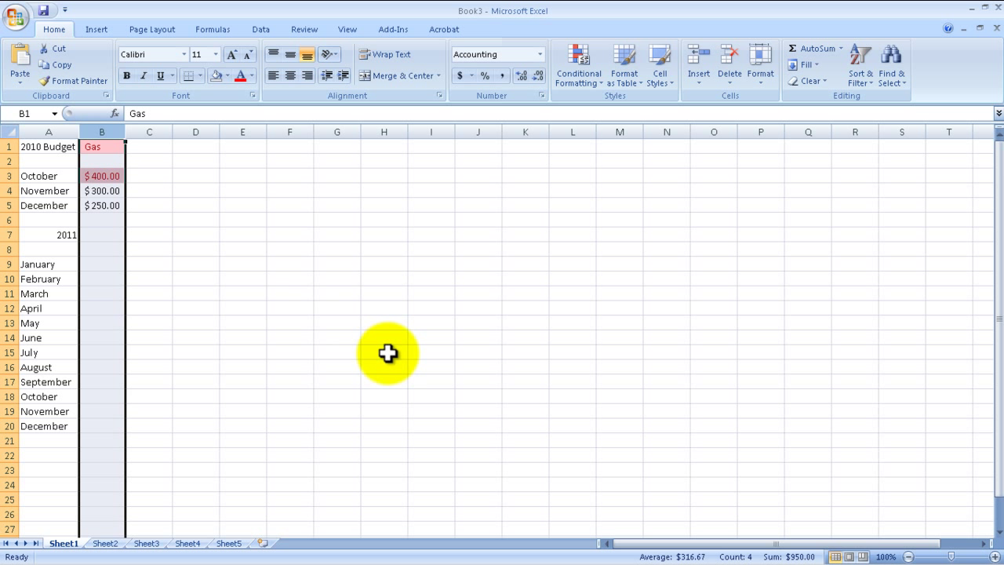
Add an Equal To 300 rule with light red fill to column B
left_click(580, 57)
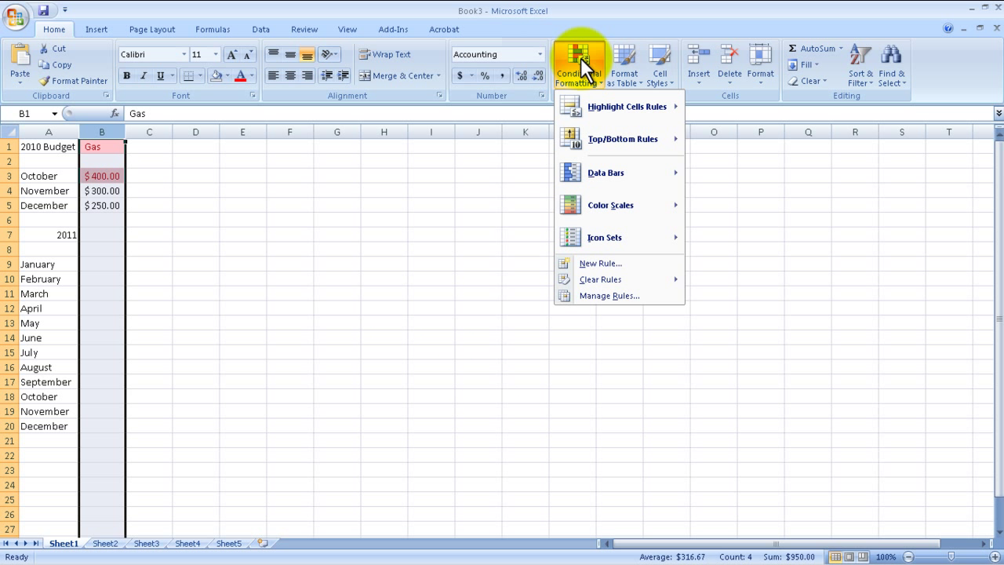
mouse_move(603, 99)
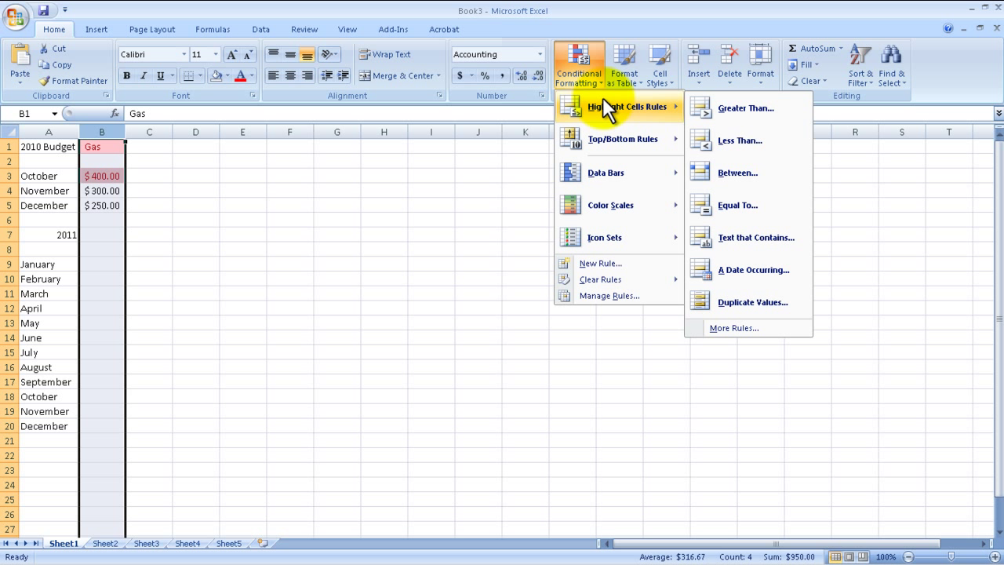
left_click(775, 206)
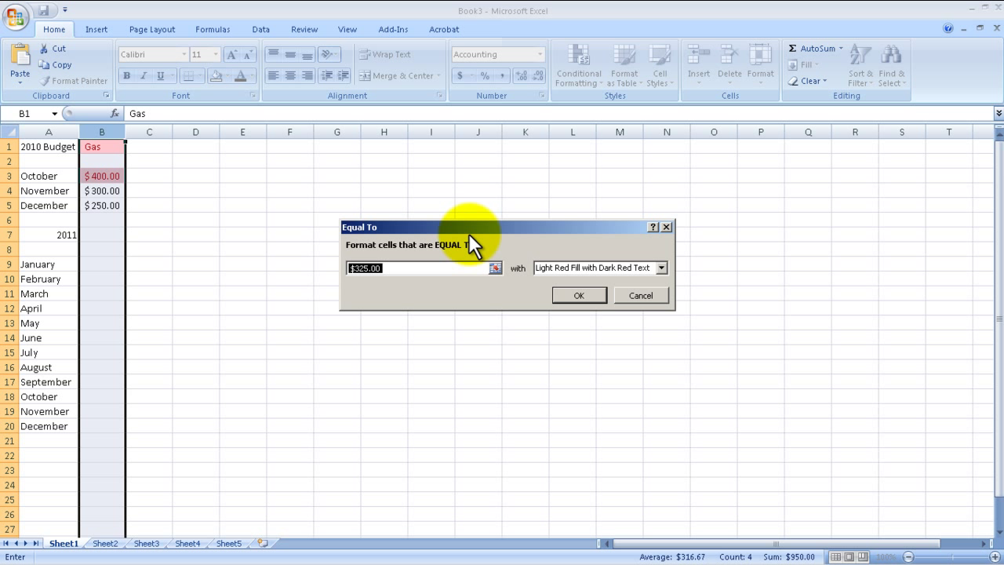
type("300")
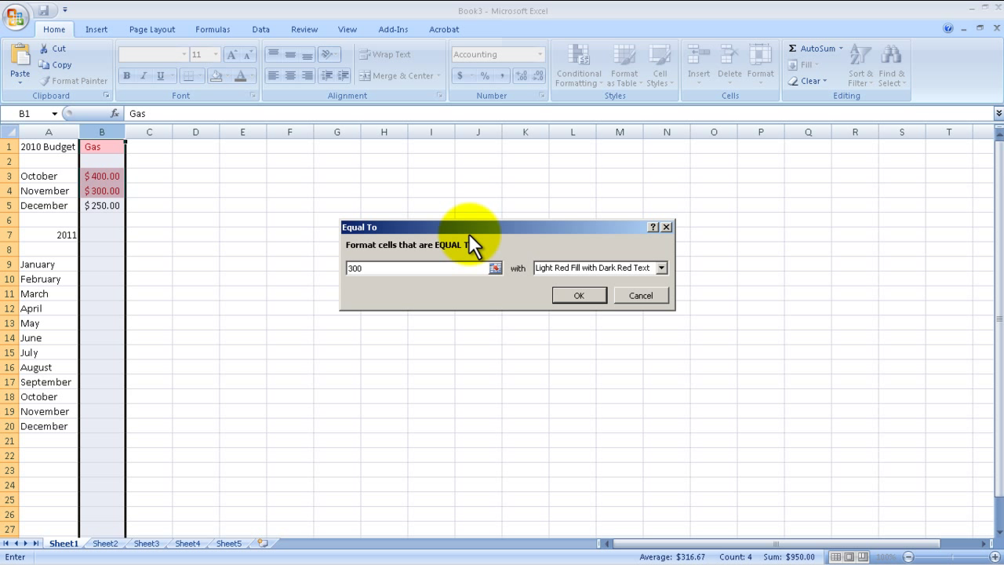
left_click(577, 295)
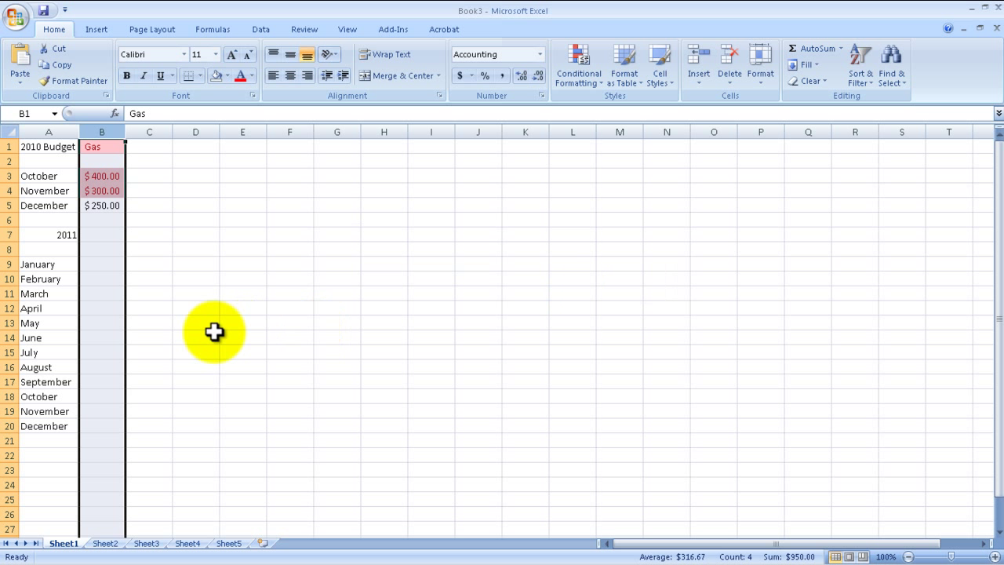
left_click(197, 337)
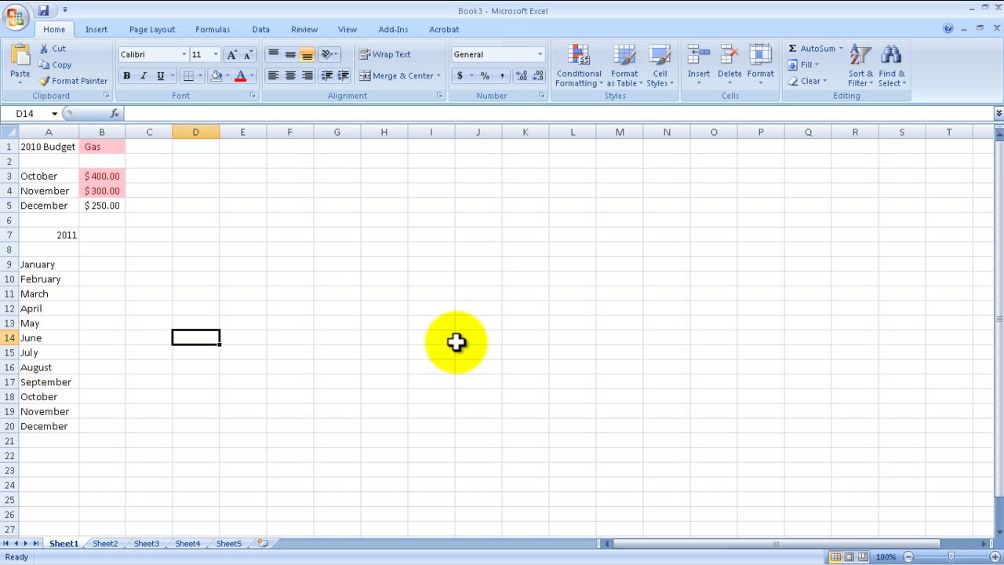
Move to January 2011's gas cell B9
key("Left")
key("Left")
key("Left")
key("Up")
key("Up")
key("Up")
key("Up")
key("Up")
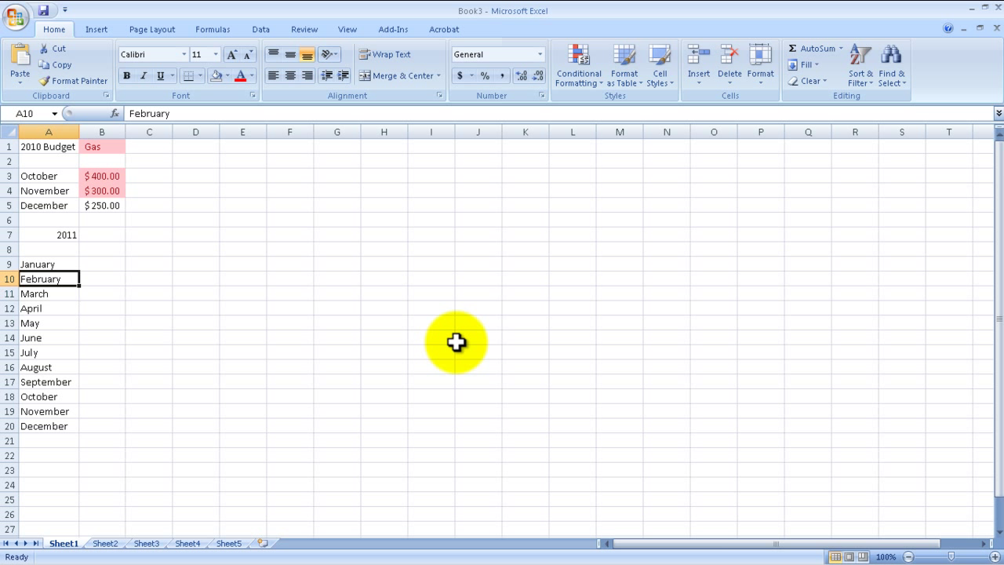
key("Right")
Enter 301 in B9 and start a column B Between rule from 200 to 300
type("301")
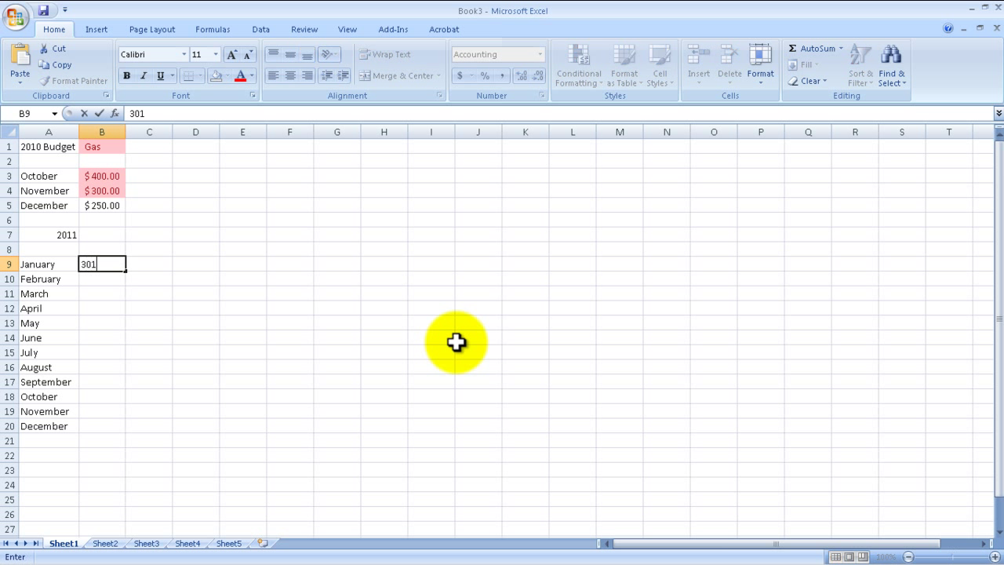
key("Return")
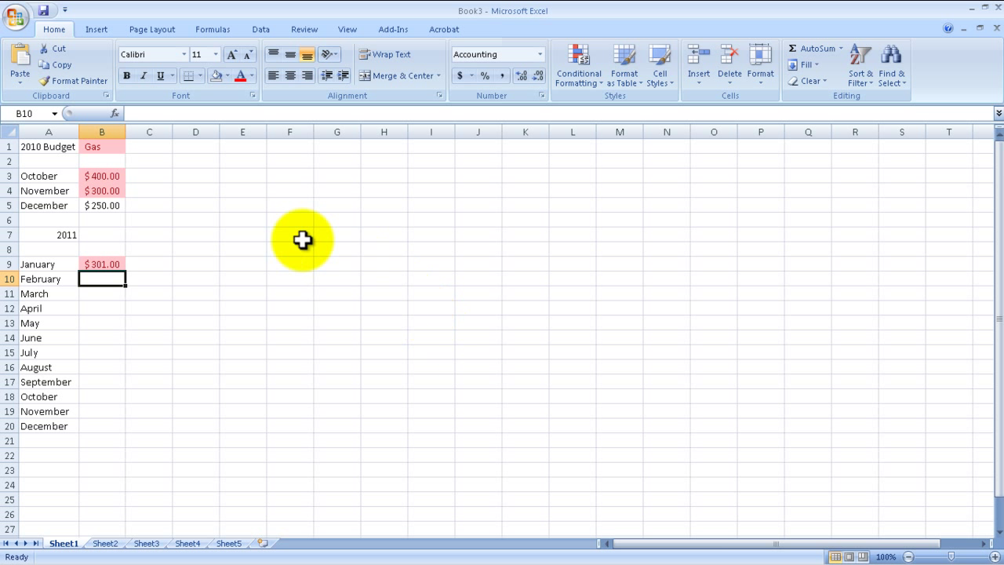
left_click(102, 132)
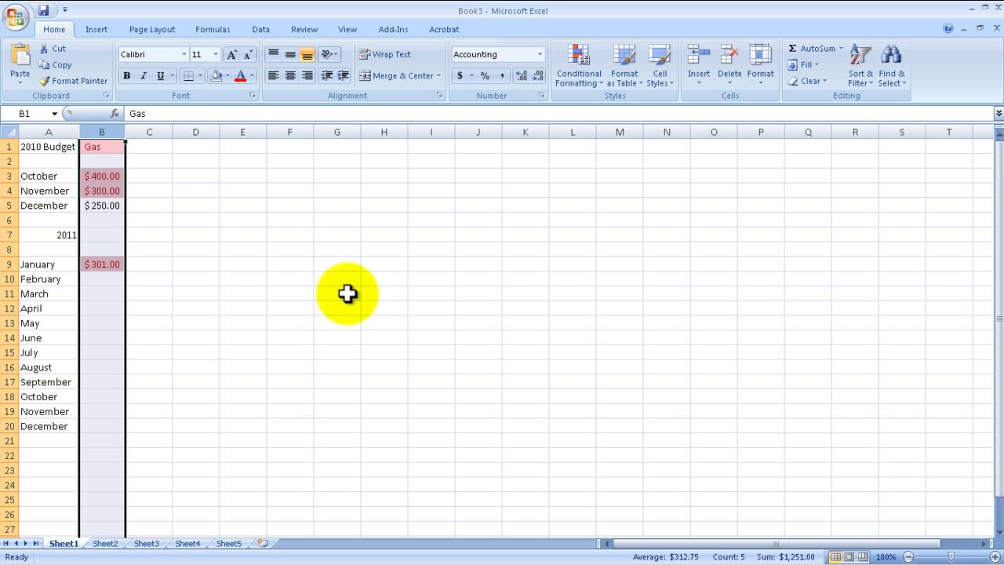
left_click(573, 64)
mouse_move(586, 99)
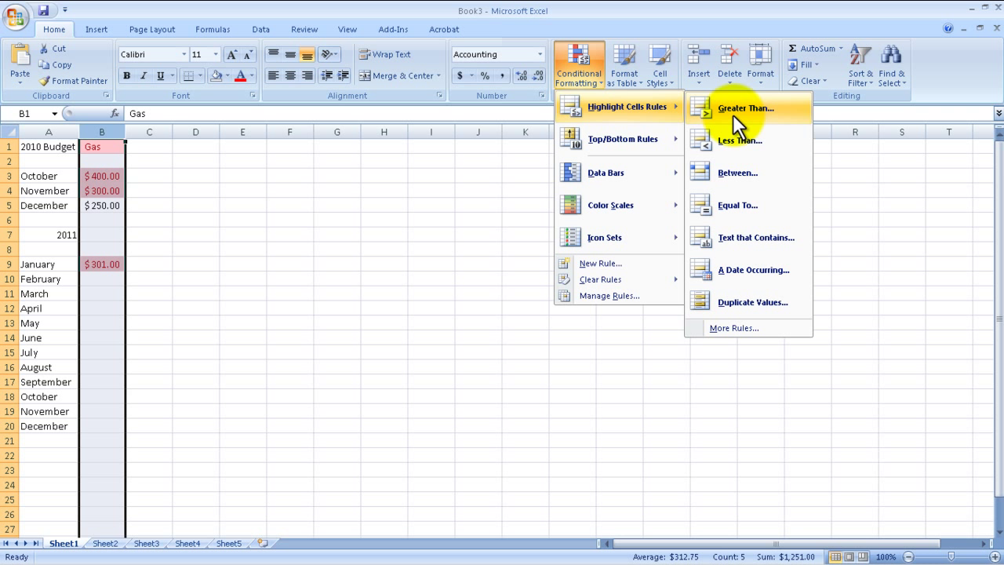
left_click(768, 170)
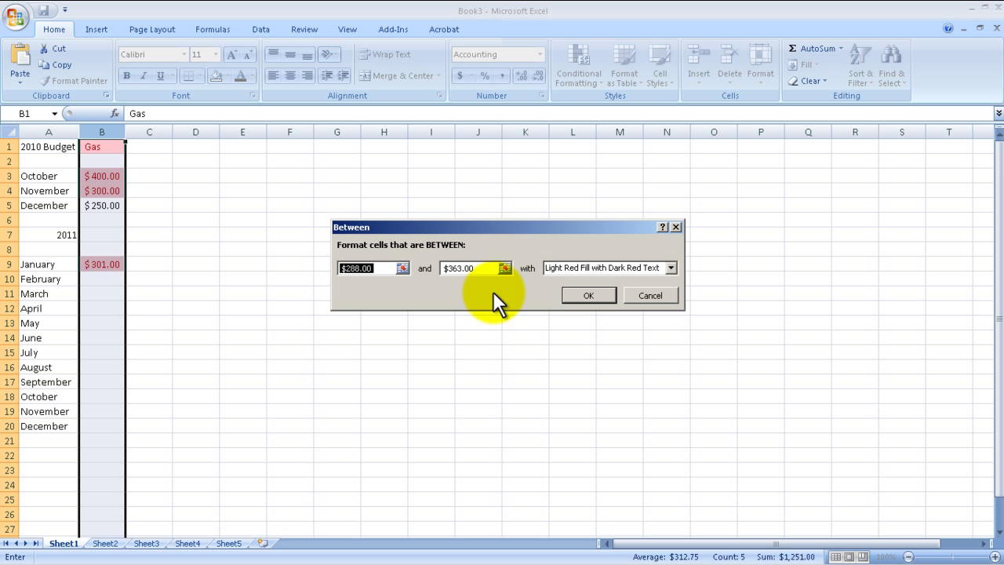
type("200")
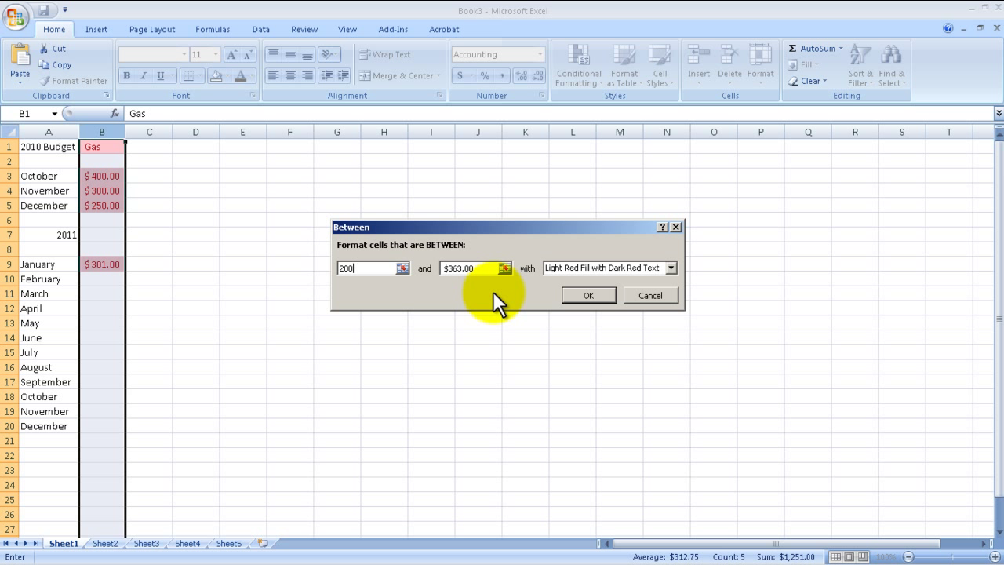
key("Tab")
type("300")
key("Tab")
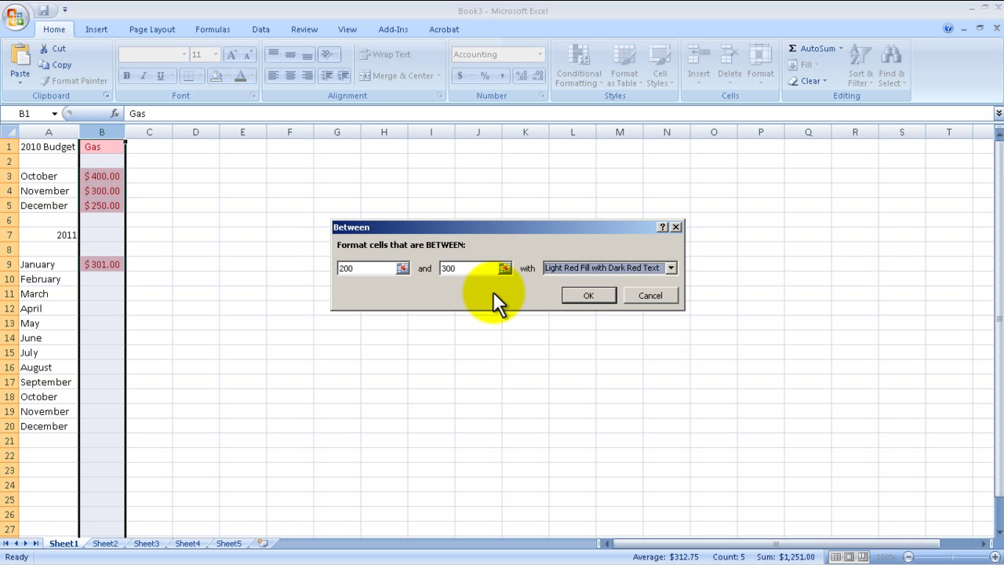
Give the 200–300 Between rule Yellow Fill with Dark Yellow Text and apply it
left_click(670, 266)
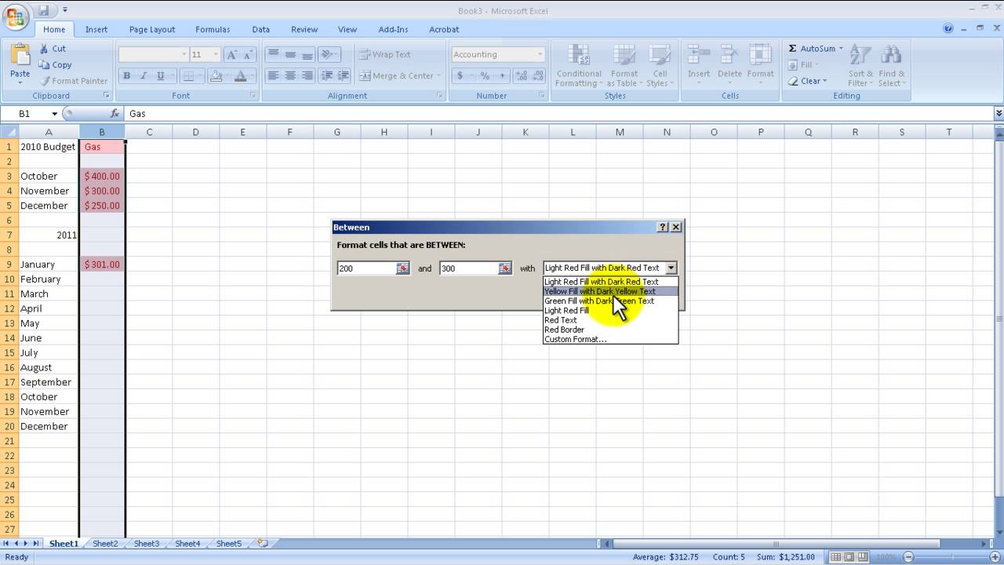
left_click(597, 339)
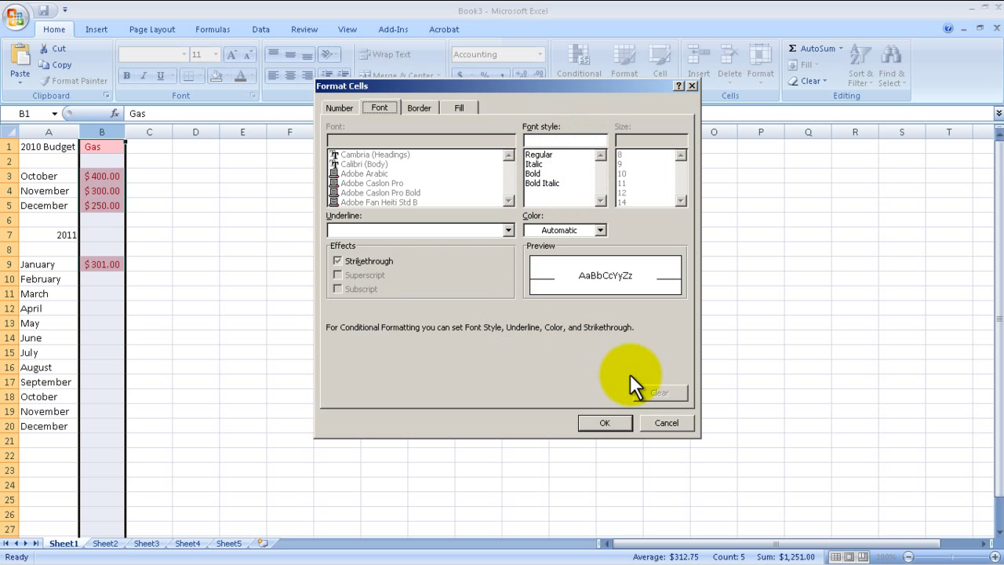
left_click(682, 421)
left_click(671, 268)
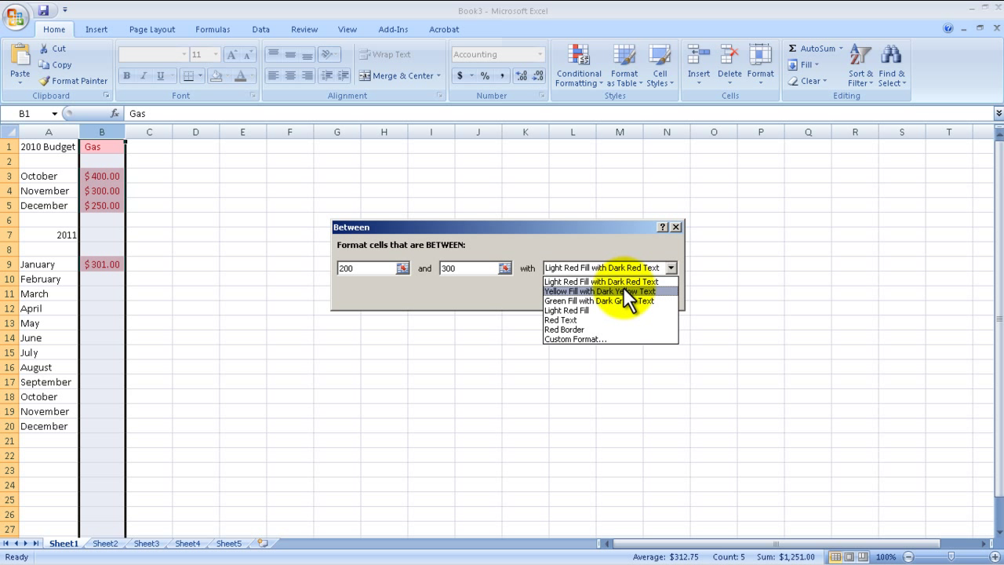
left_click(624, 290)
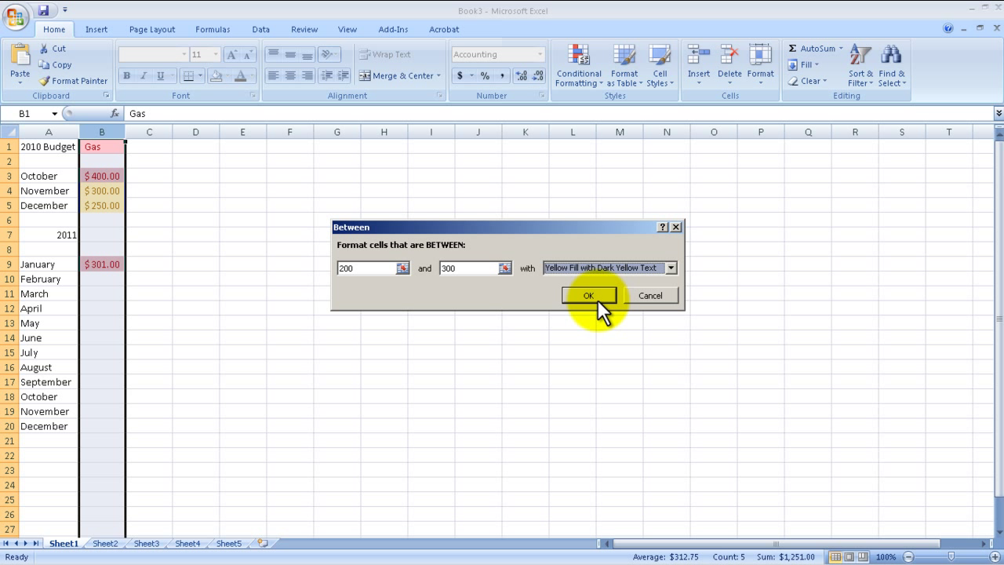
left_click(596, 297)
left_click(117, 221)
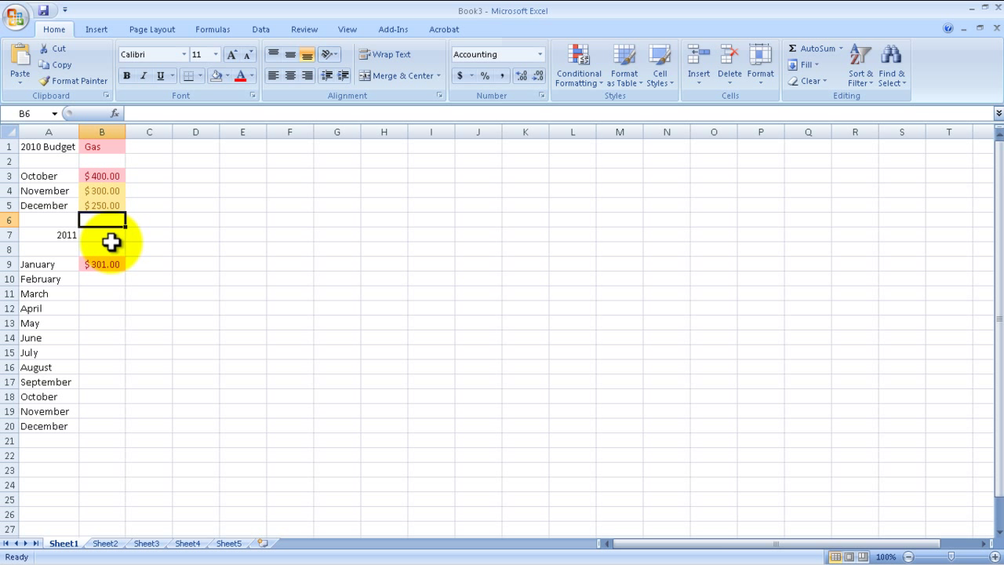
Enter the February–May gas amounts 225, 201, 200 and 199 in B10:B13
left_click(116, 190)
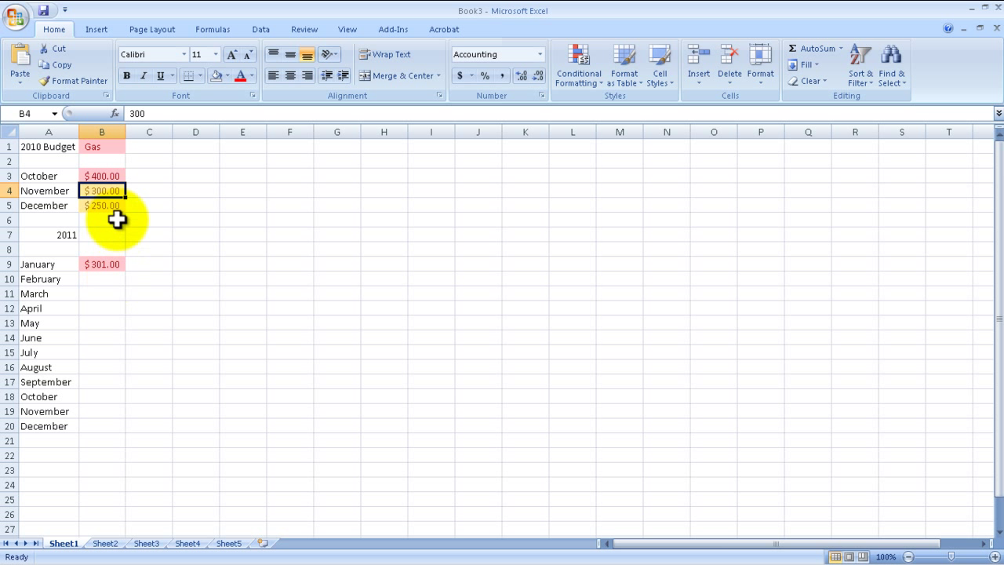
left_click(105, 291)
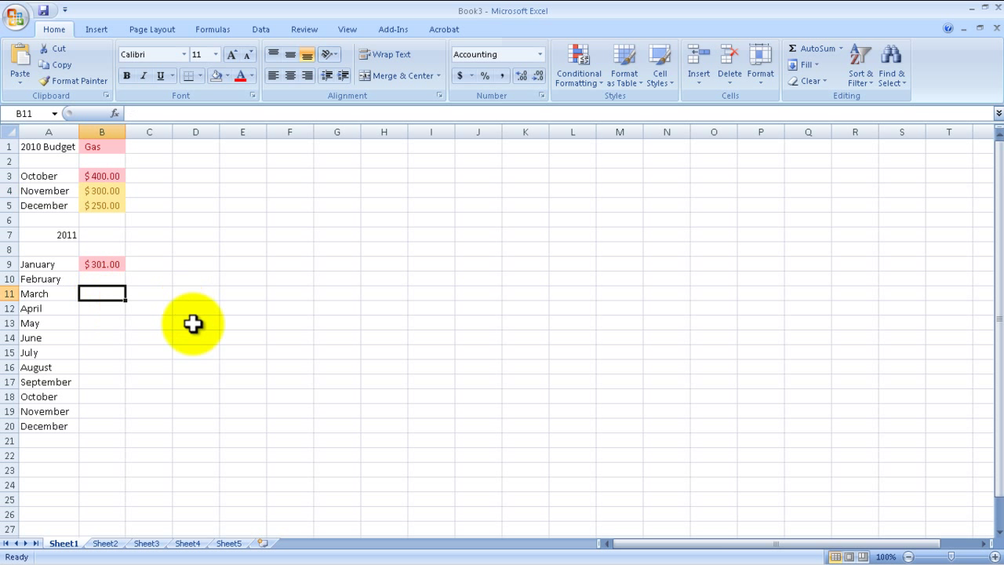
key("Up")
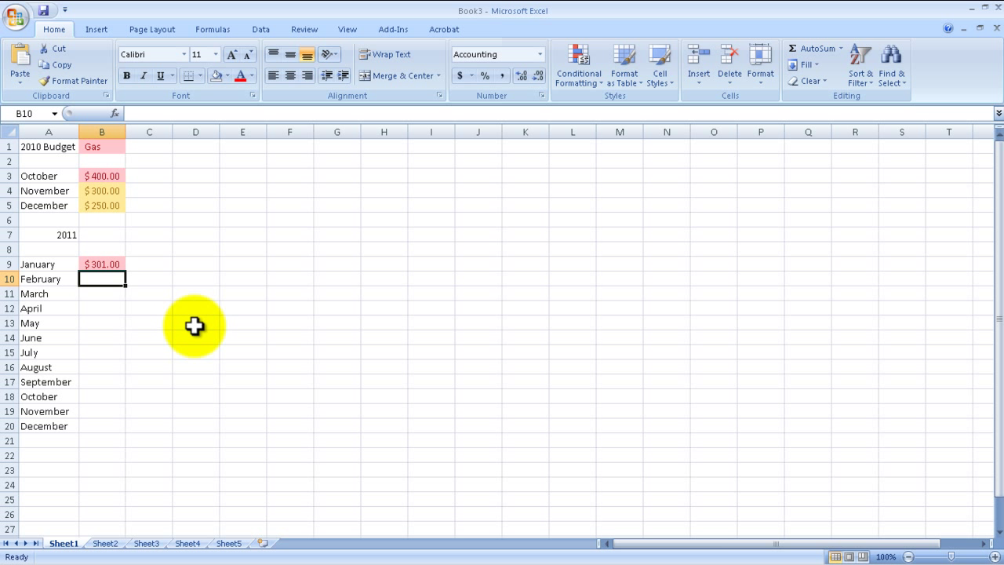
type("225")
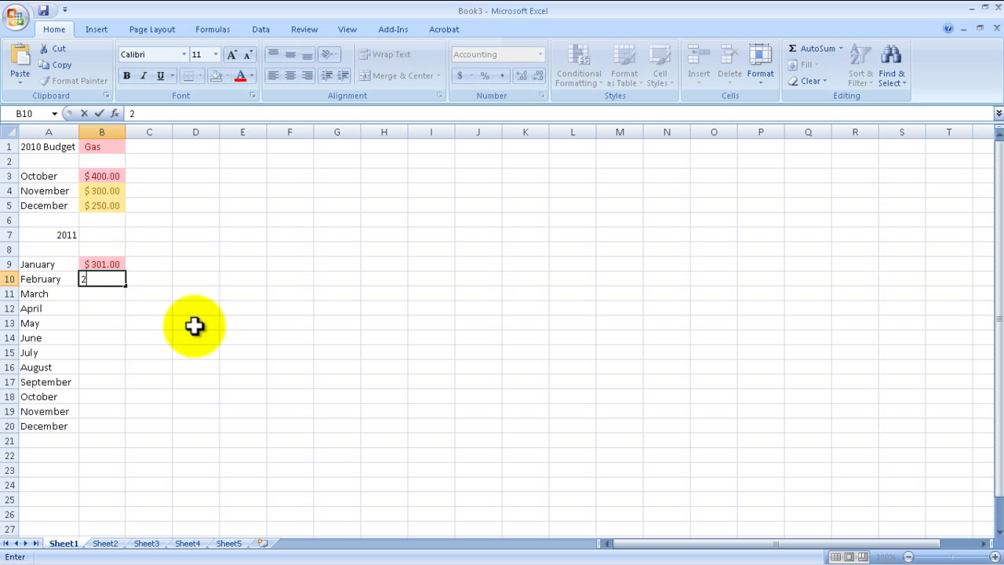
key("Return")
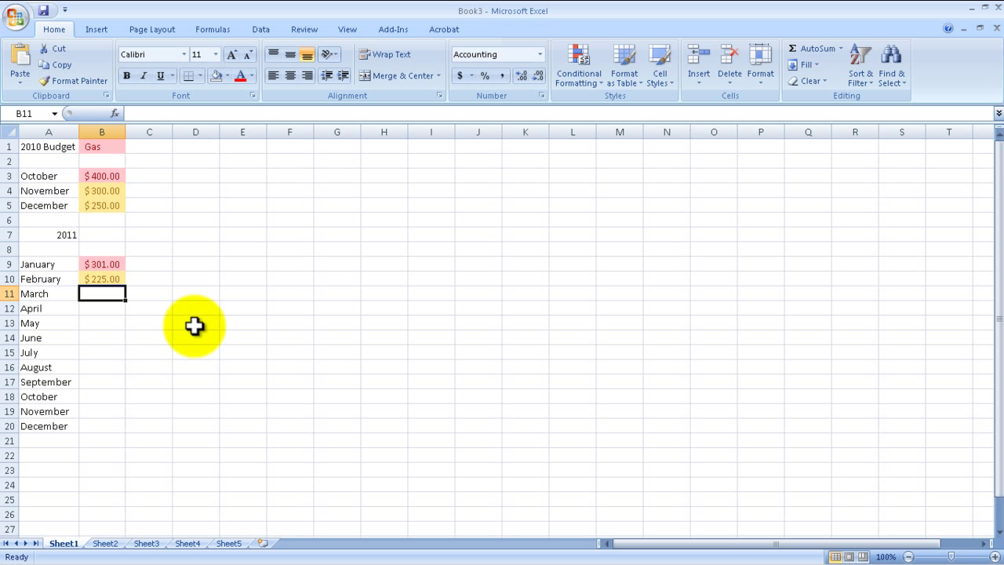
type("201")
key("Return")
type("200")
key("Return")
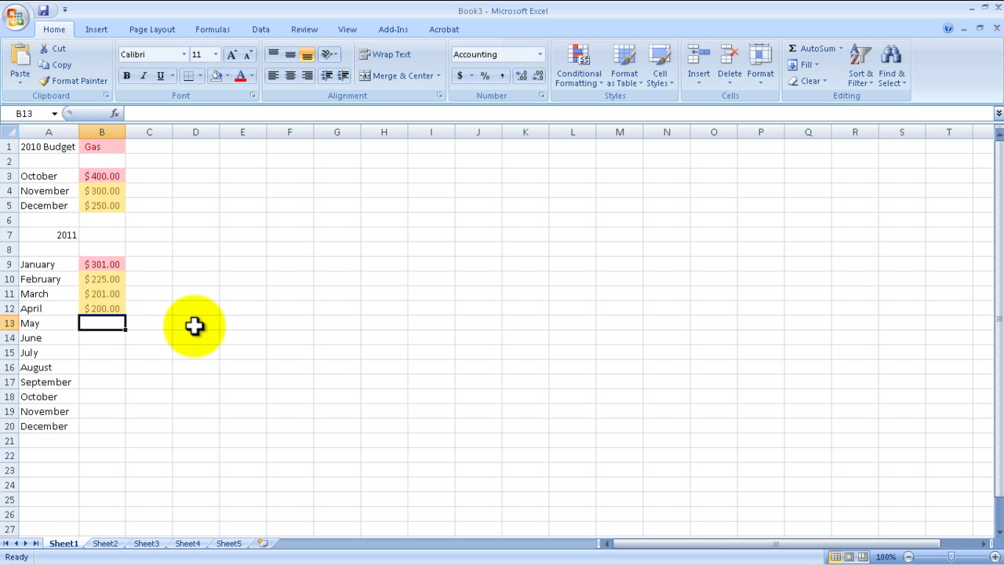
type("199")
key("Return")
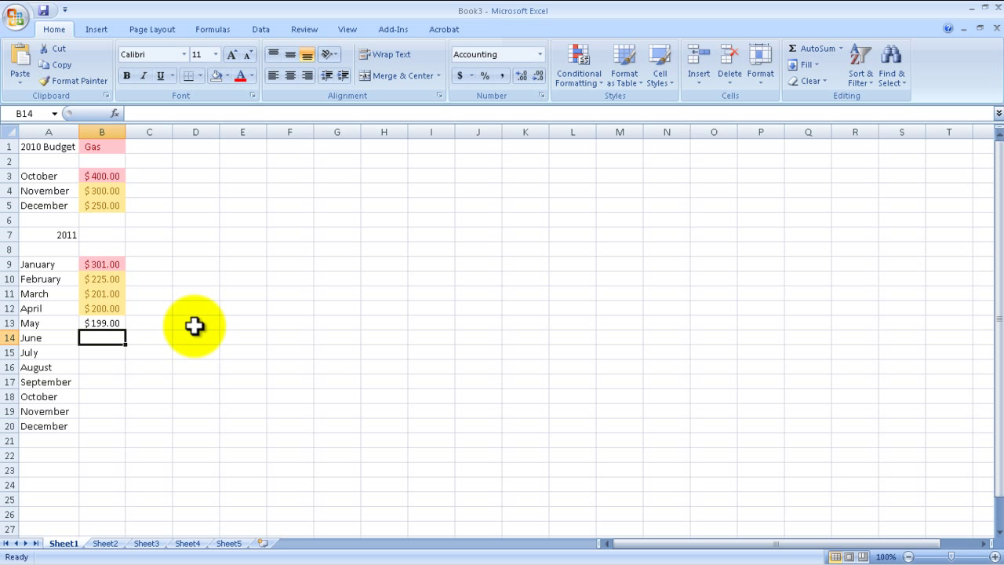
left_click(106, 132)
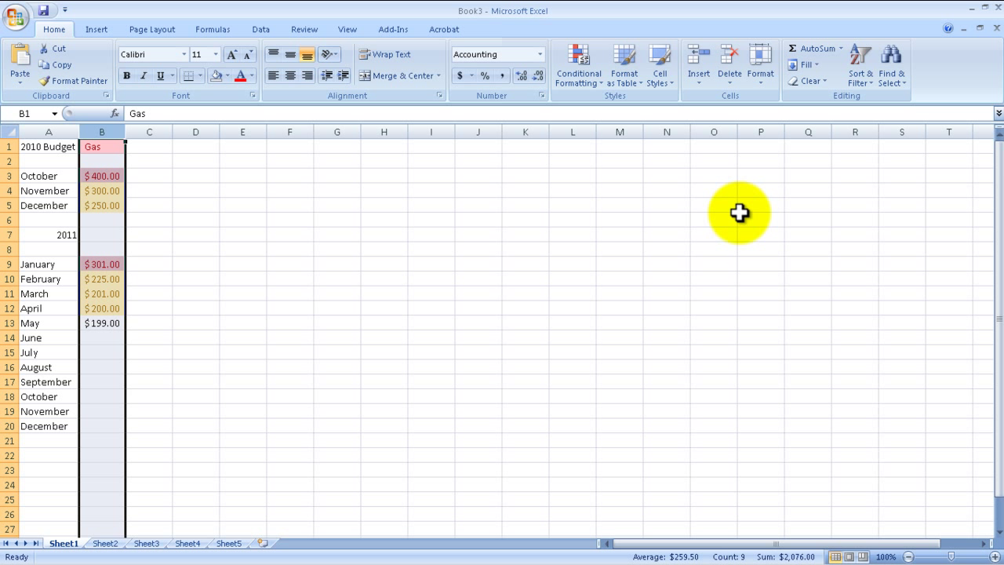
Add a Less Than 200 rule to column B with Green Fill with Dark Green Text
left_click(582, 76)
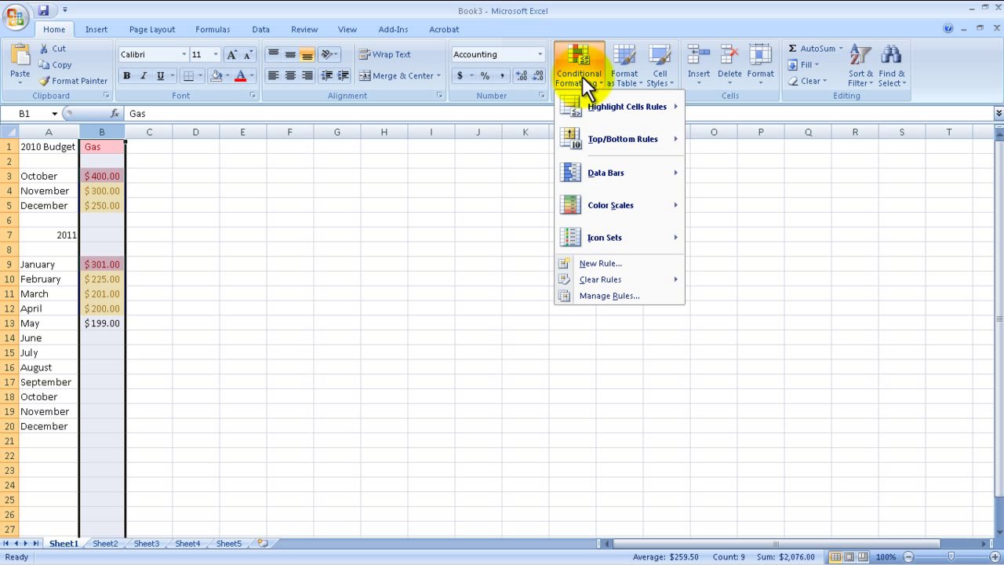
mouse_move(585, 103)
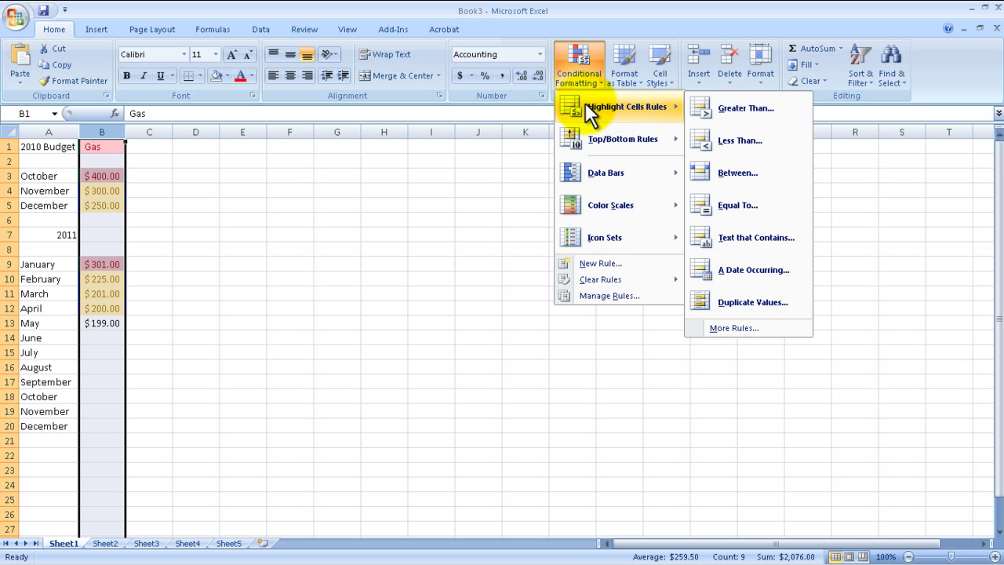
left_click(721, 136)
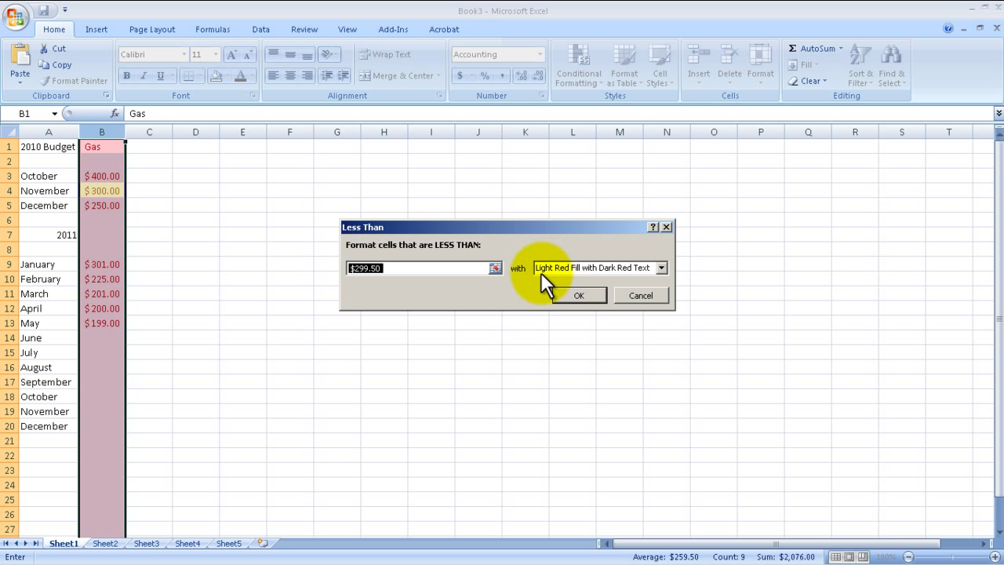
type("200")
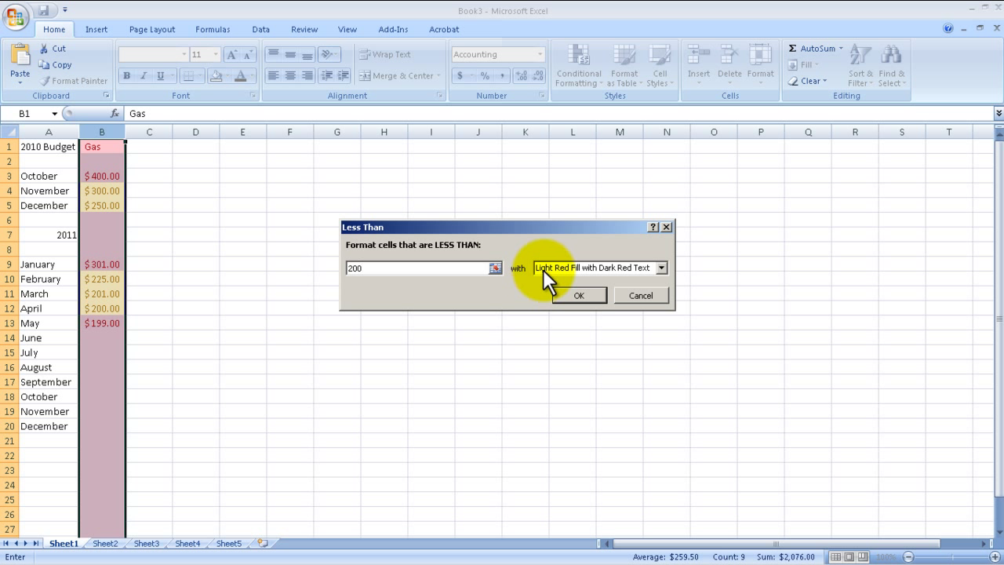
left_click(543, 268)
left_click(552, 300)
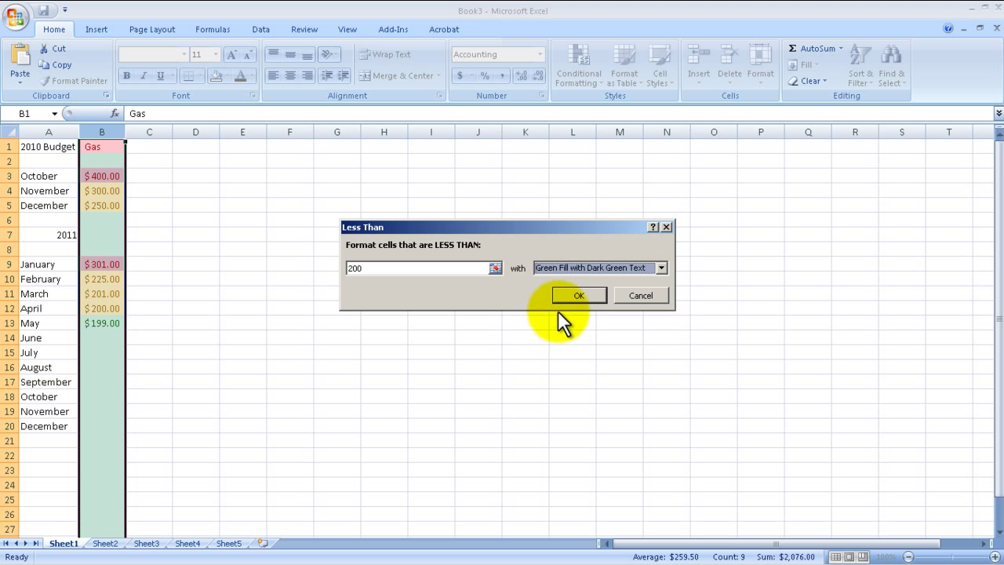
left_click(559, 297)
left_click(191, 291)
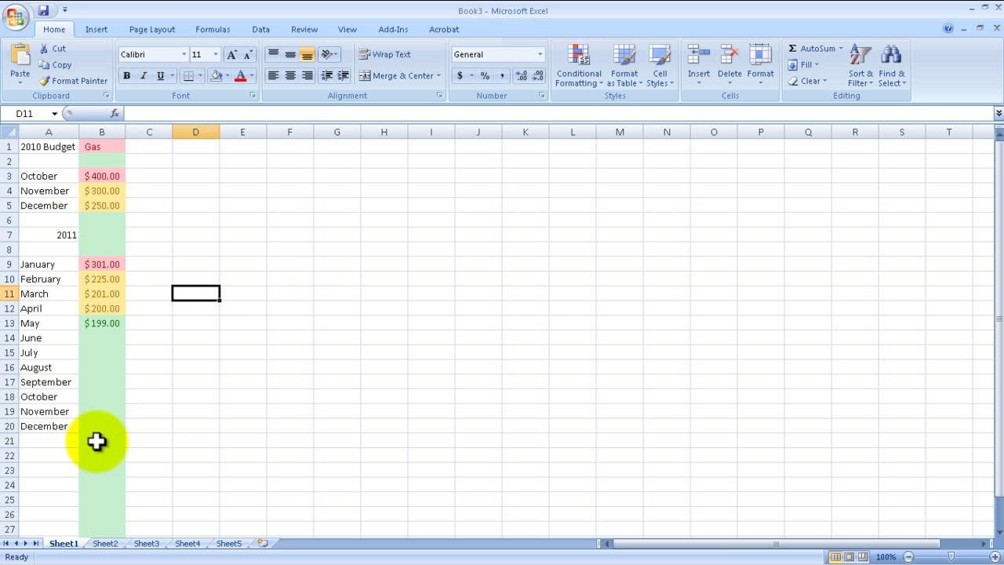
Click through several column B cells to review the new green shading
left_click(108, 394)
left_click(103, 337)
left_click(116, 452)
left_click(103, 441)
left_click(105, 471)
left_click(107, 436)
left_click(106, 456)
left_click(109, 396)
left_click(113, 354)
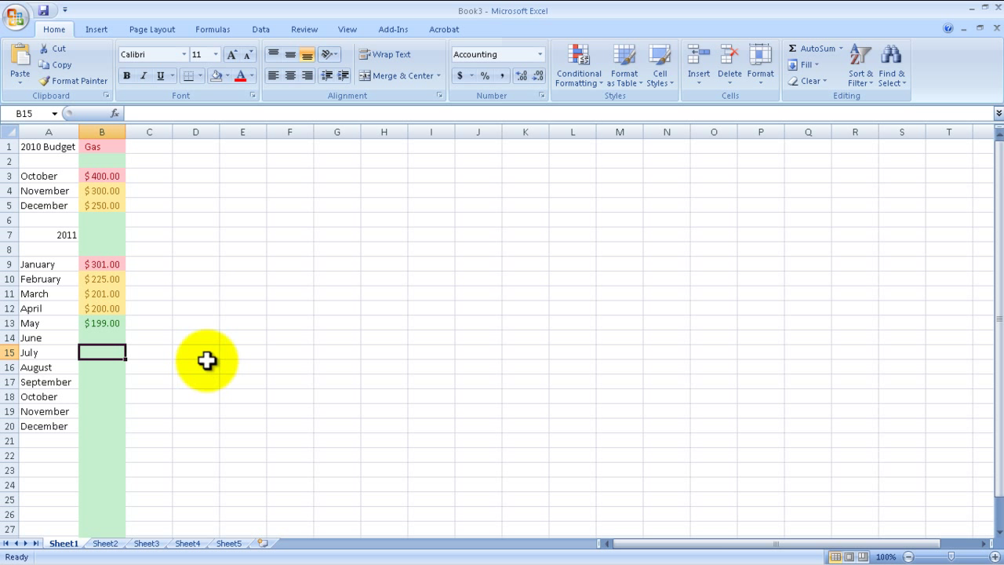
left_click(98, 159)
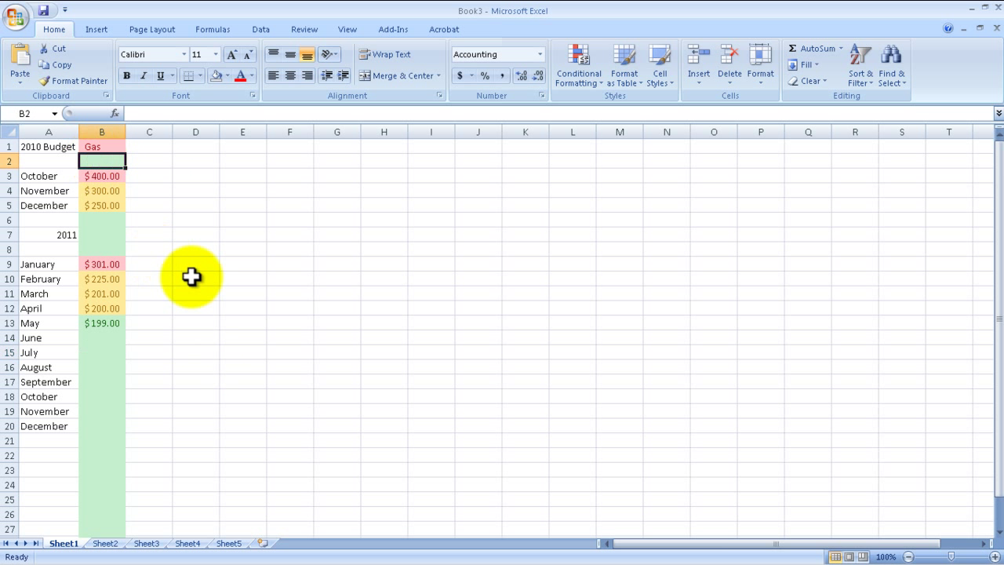
right_click(111, 160)
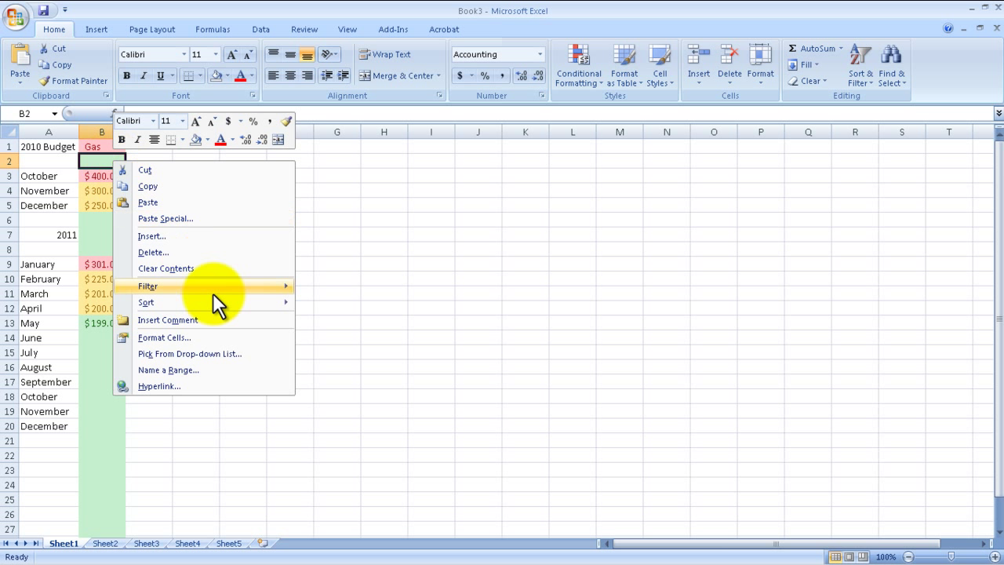
left_click(213, 334)
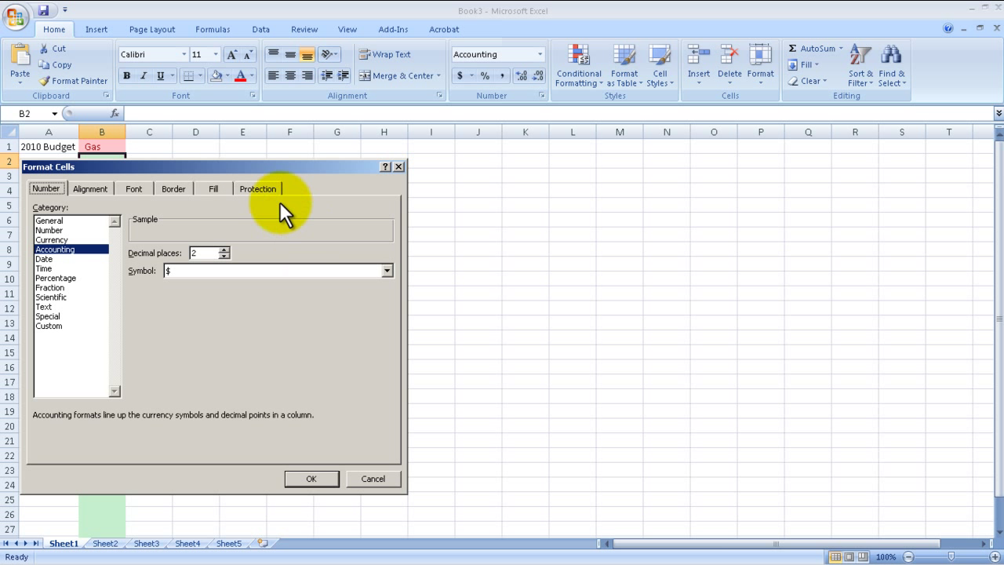
left_click(222, 191)
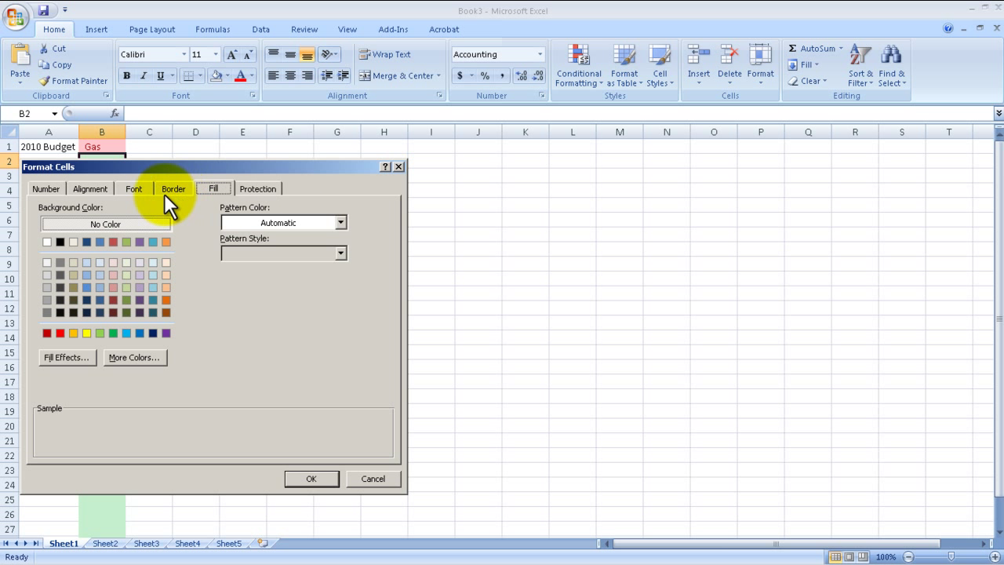
left_click(359, 480)
left_click(141, 365)
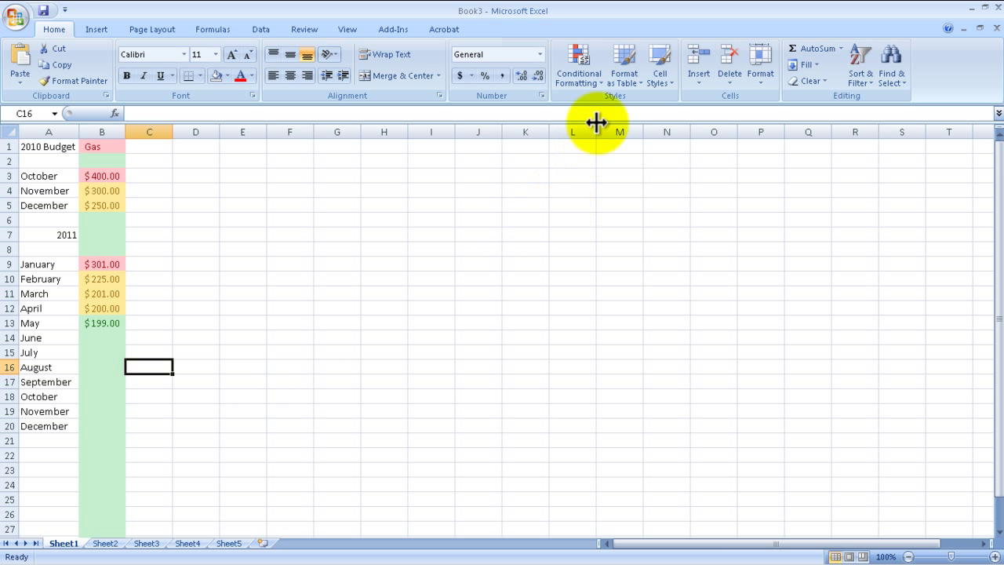
left_click(592, 80)
left_click(102, 131)
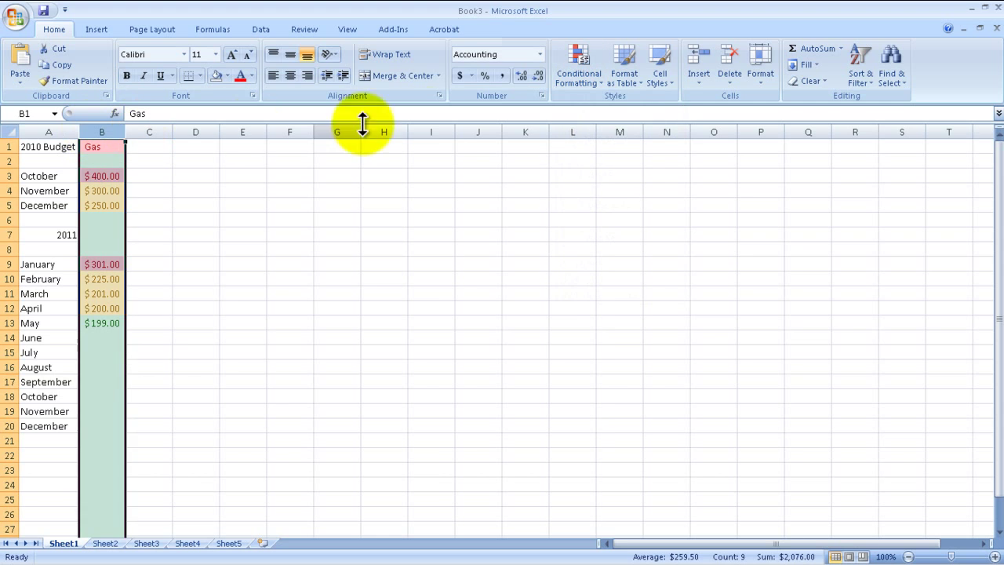
left_click(577, 63)
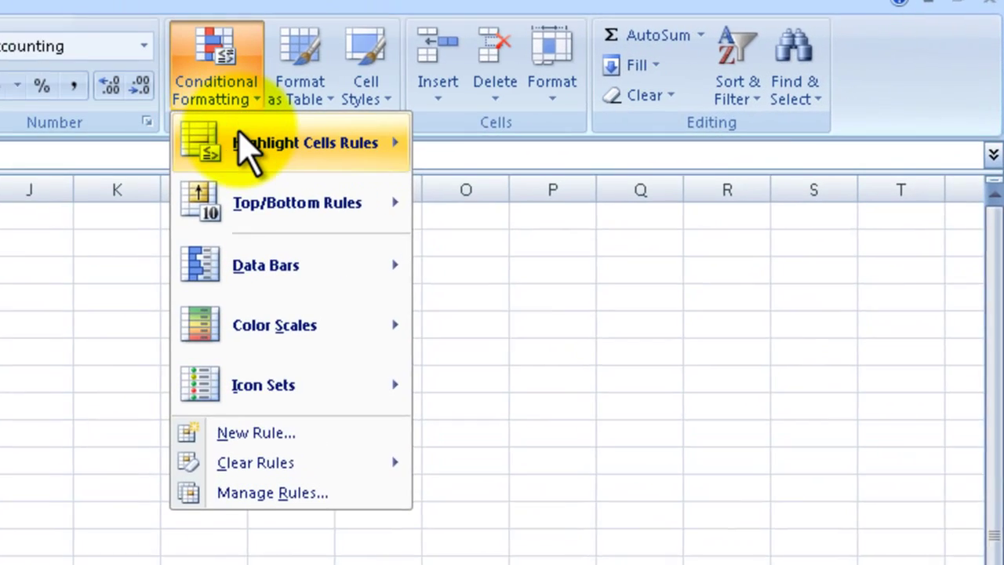
mouse_move(590, 102)
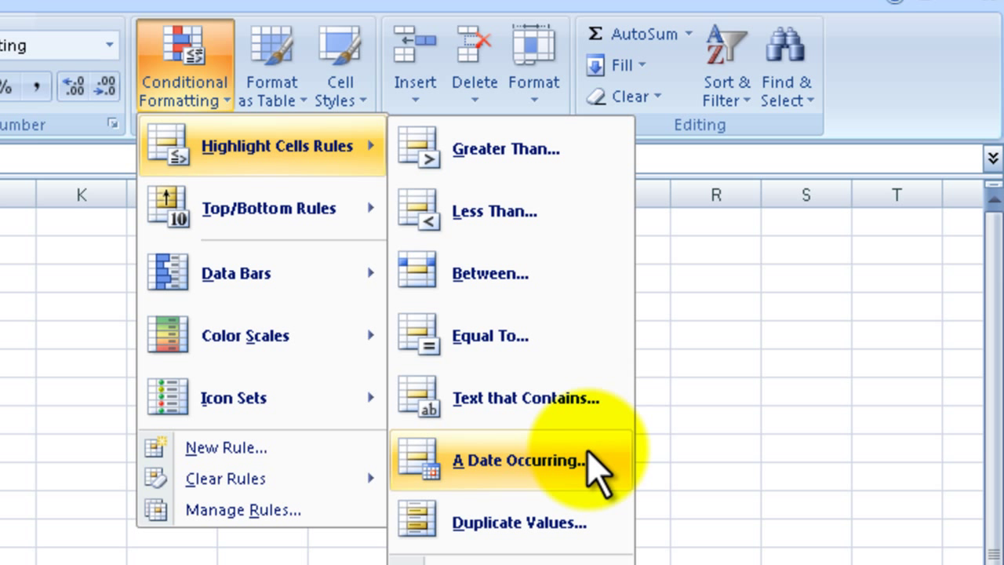
left_click(572, 411)
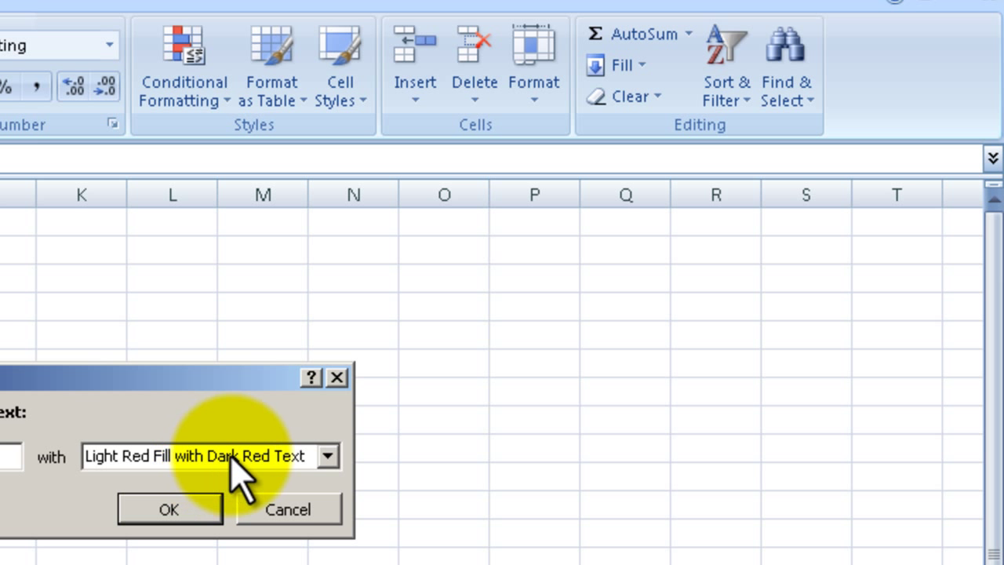
left_click(267, 510)
left_click(187, 100)
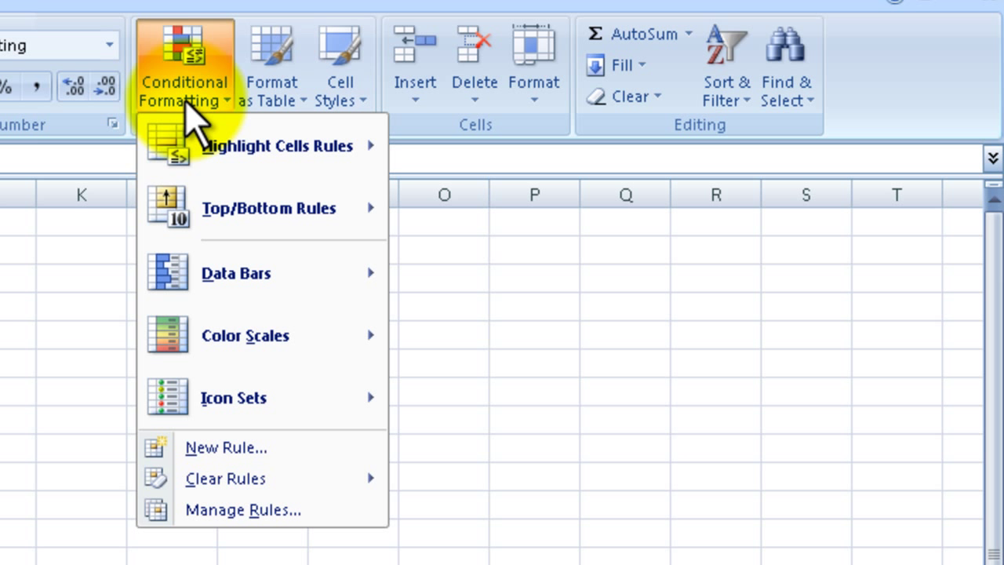
mouse_move(216, 145)
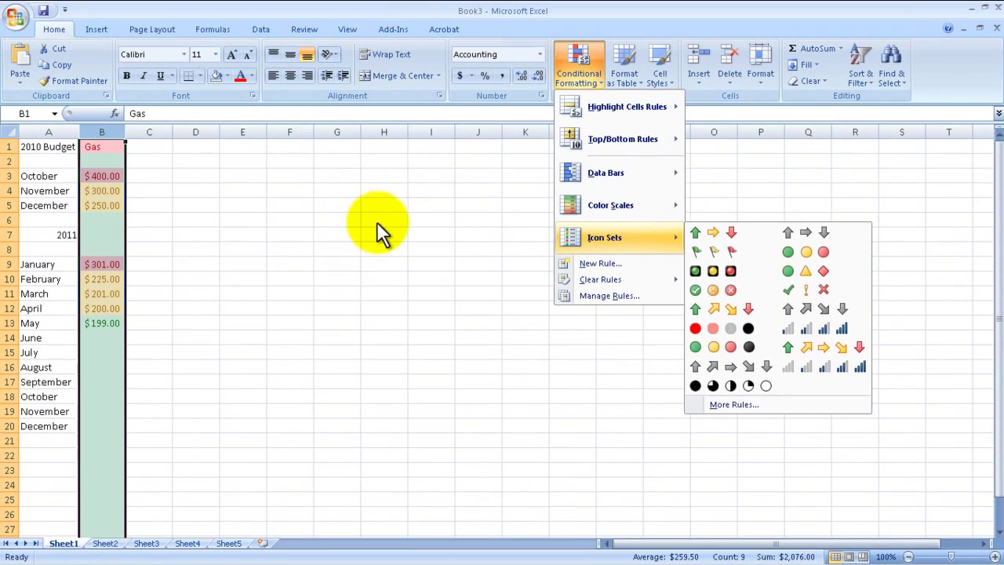
left_click(368, 220)
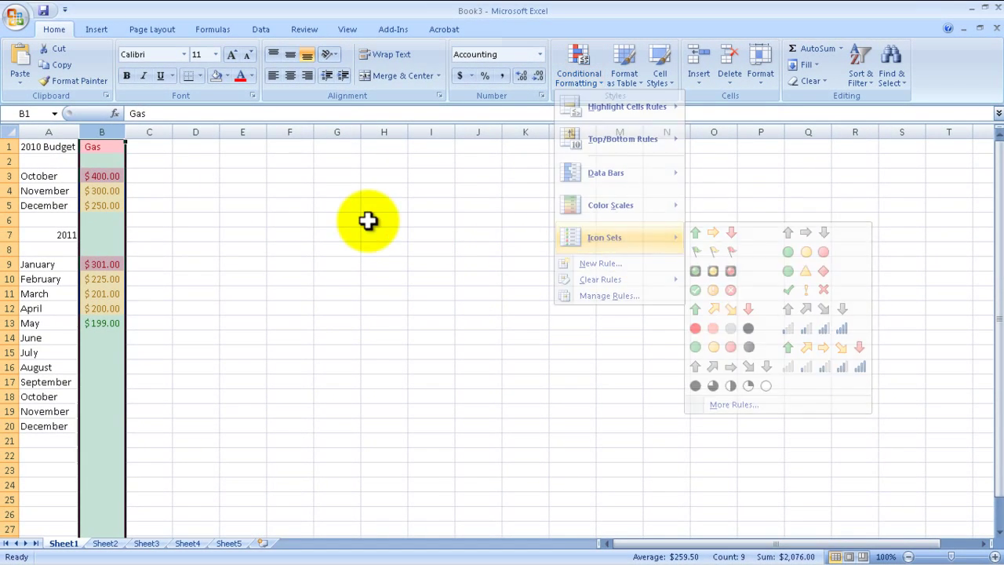
Enter the June, July and August gas amounts 50, 500 and 1000 in B14:B16
left_click(119, 237)
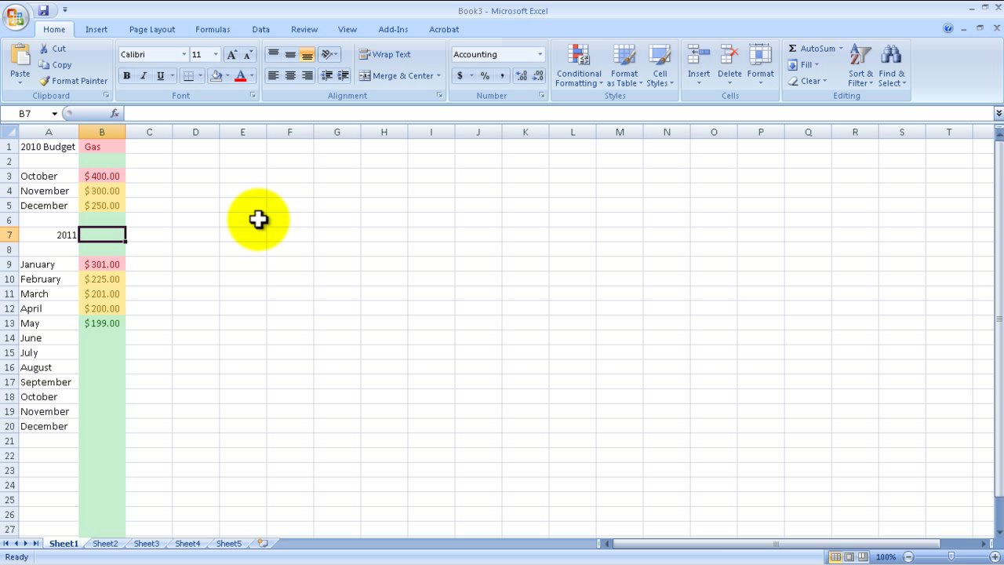
key("Down")
key("Down")
key("Down")
key("Down")
key("Down")
key("Down")
key("Down")
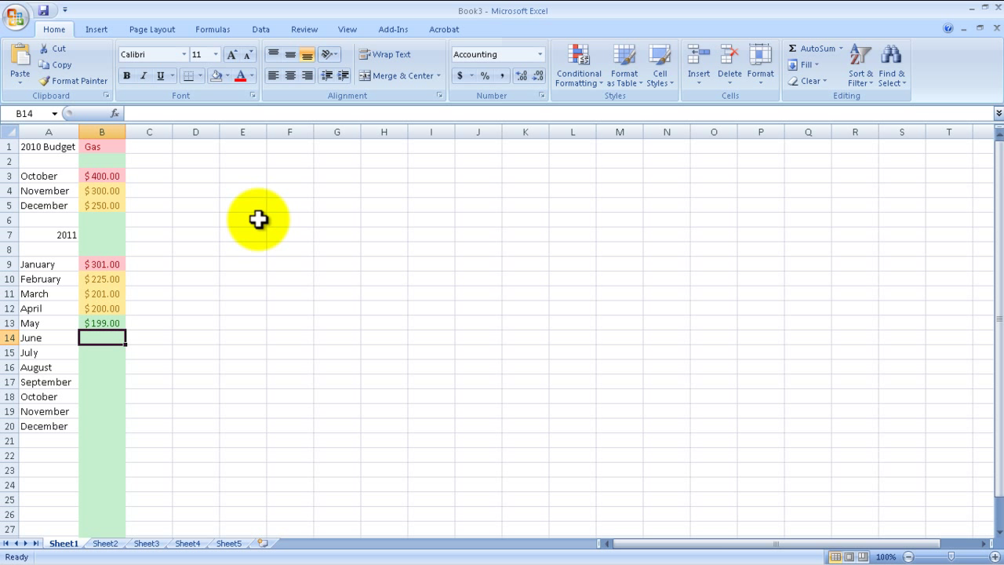
type("500")
key("Return")
type("500")
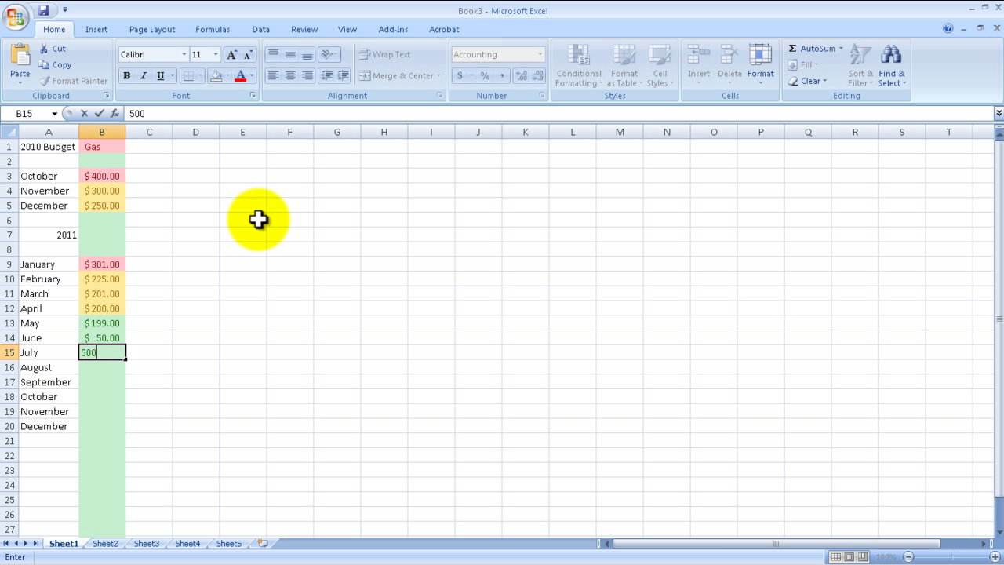
key("Return")
type("1000")
key("Return")
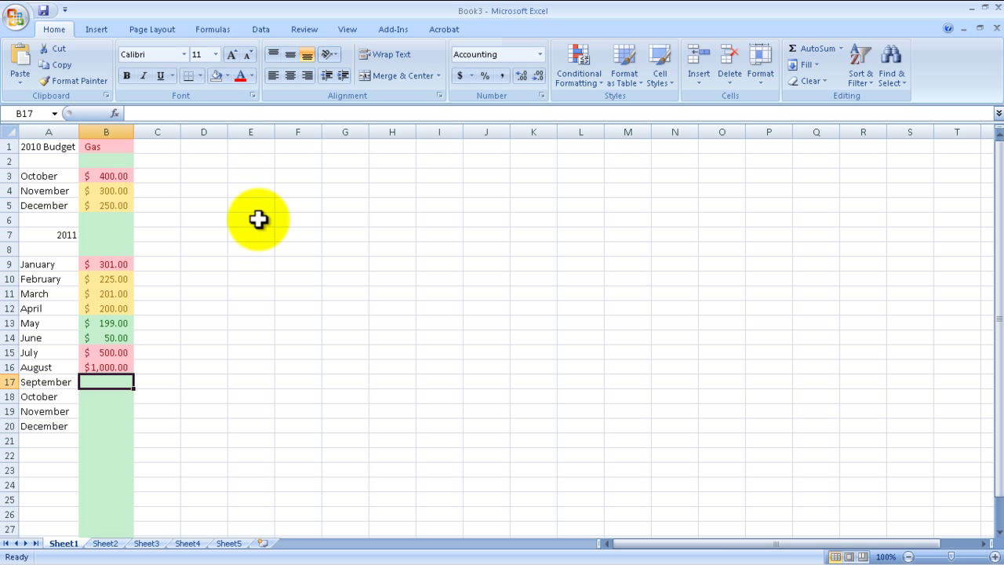